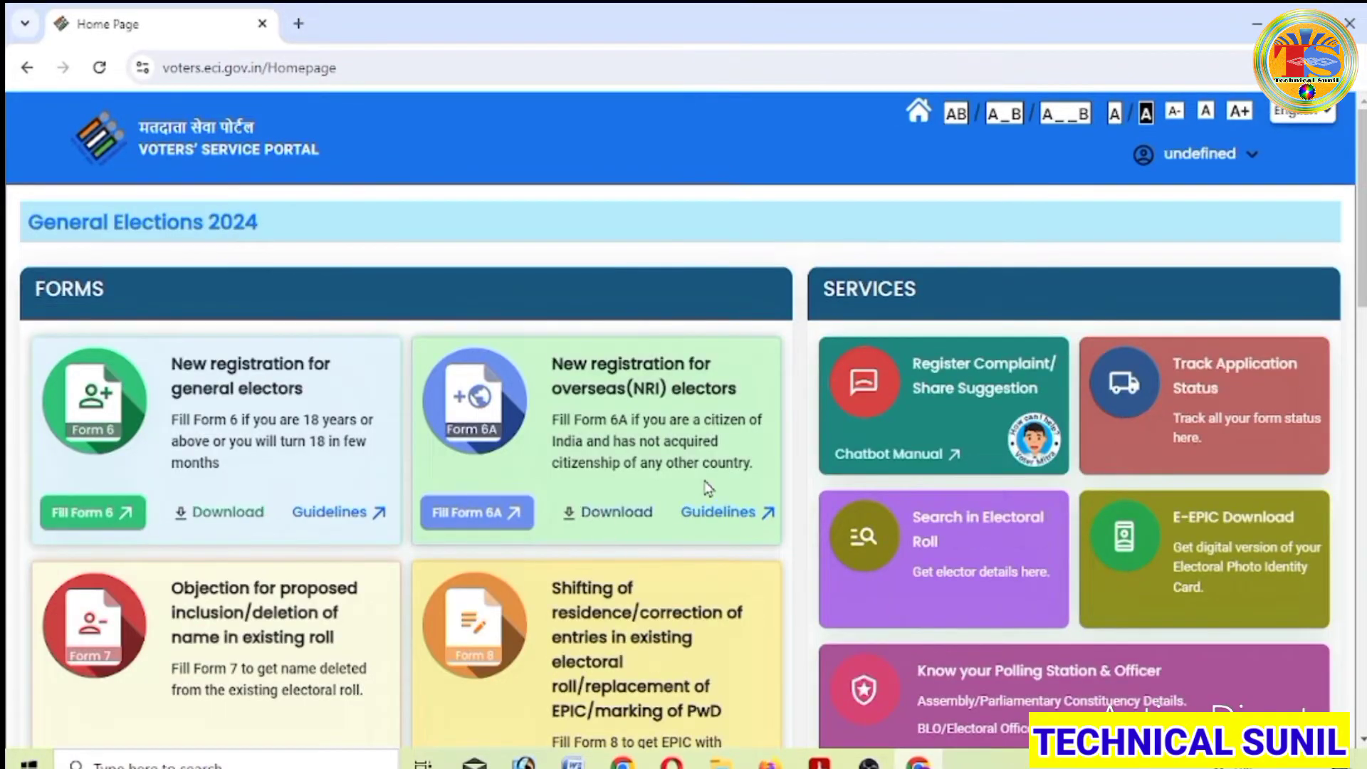
- Search Google for 'voter portal' and open the 'Voters Service Portal - eci.gov.in' result
{"action": "scroll", "coordinate": [727, 482], "scroll_direction": "down", "scroll_amount": 3}
{"action": "scroll", "coordinate": [733, 490], "scroll_direction": "up", "scroll_amount": 3}
{"action": "scroll", "coordinate": [733, 490], "scroll_direction": "down", "scroll_amount": 3}
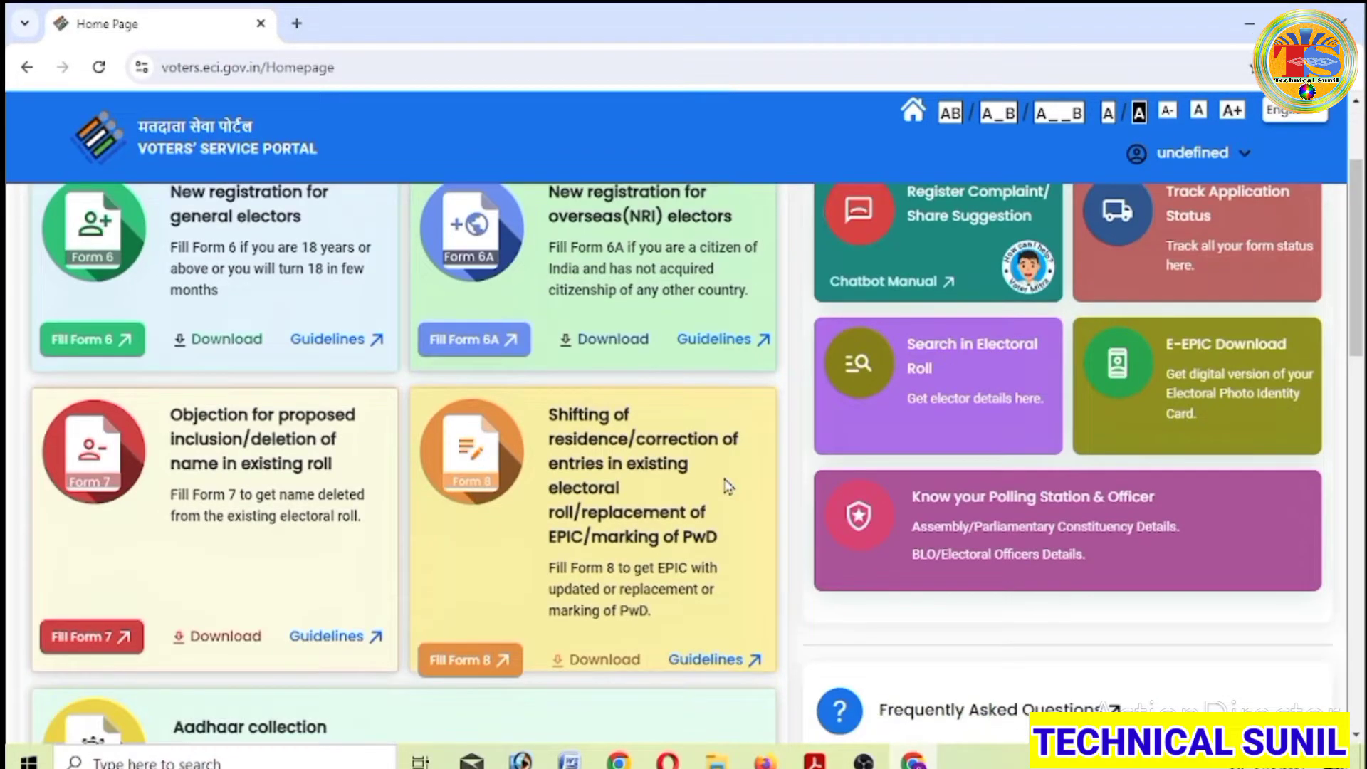
{"action": "scroll", "coordinate": [728, 486], "scroll_direction": "up", "scroll_amount": 2}
{"action": "scroll", "coordinate": [727, 486], "scroll_direction": "down", "scroll_amount": 2}
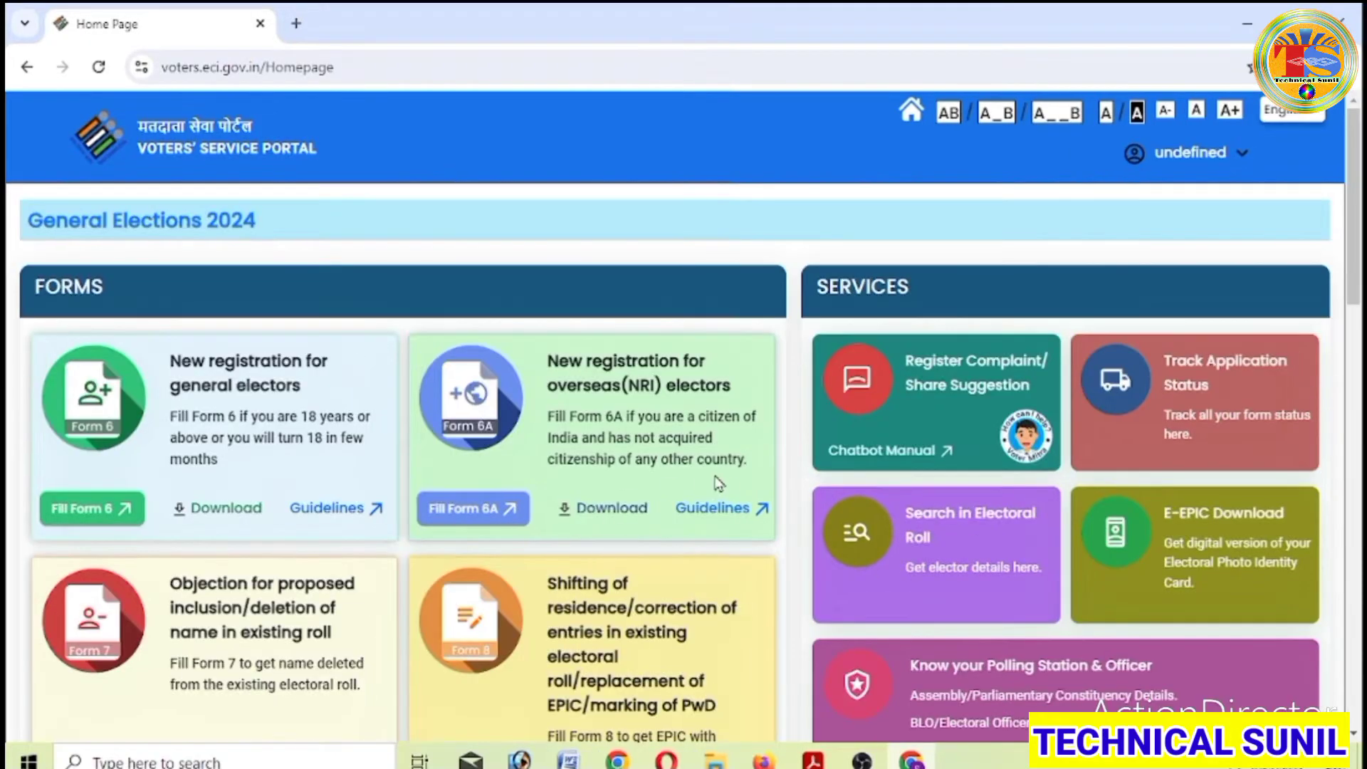
{"action": "scroll", "coordinate": [725, 485], "scroll_direction": "up", "scroll_amount": 2}
{"action": "scroll", "coordinate": [725, 484], "scroll_direction": "down", "scroll_amount": 2}
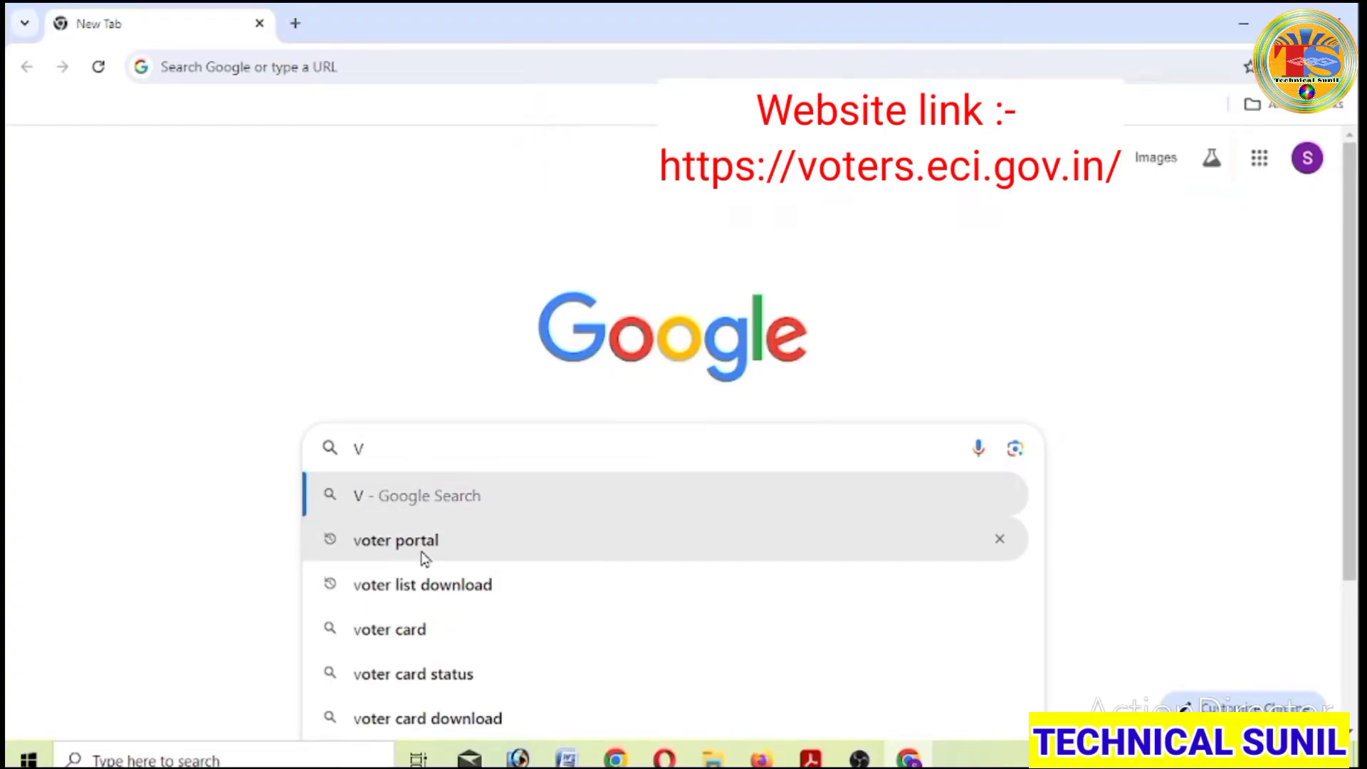
{"action": "left_click", "coordinate": [419, 545]}
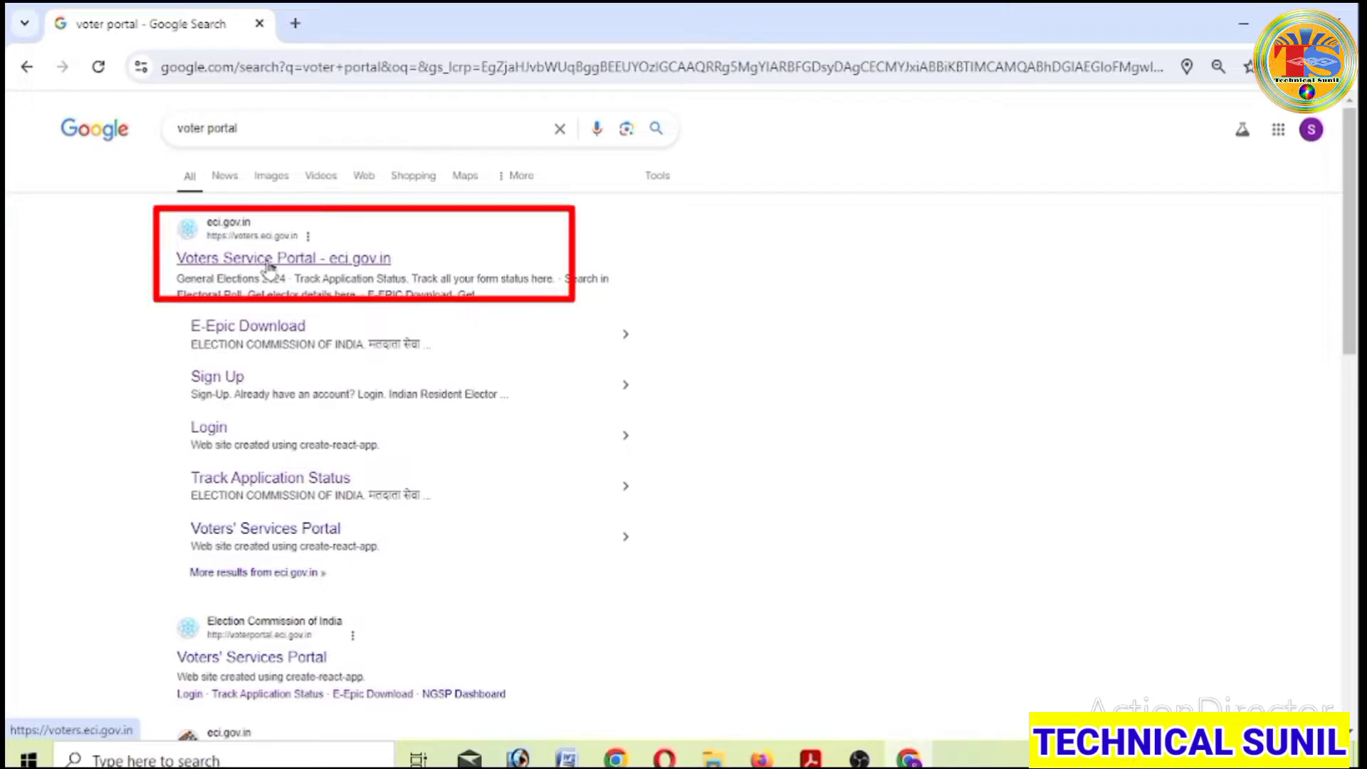
{"action": "left_click", "coordinate": [274, 263]}
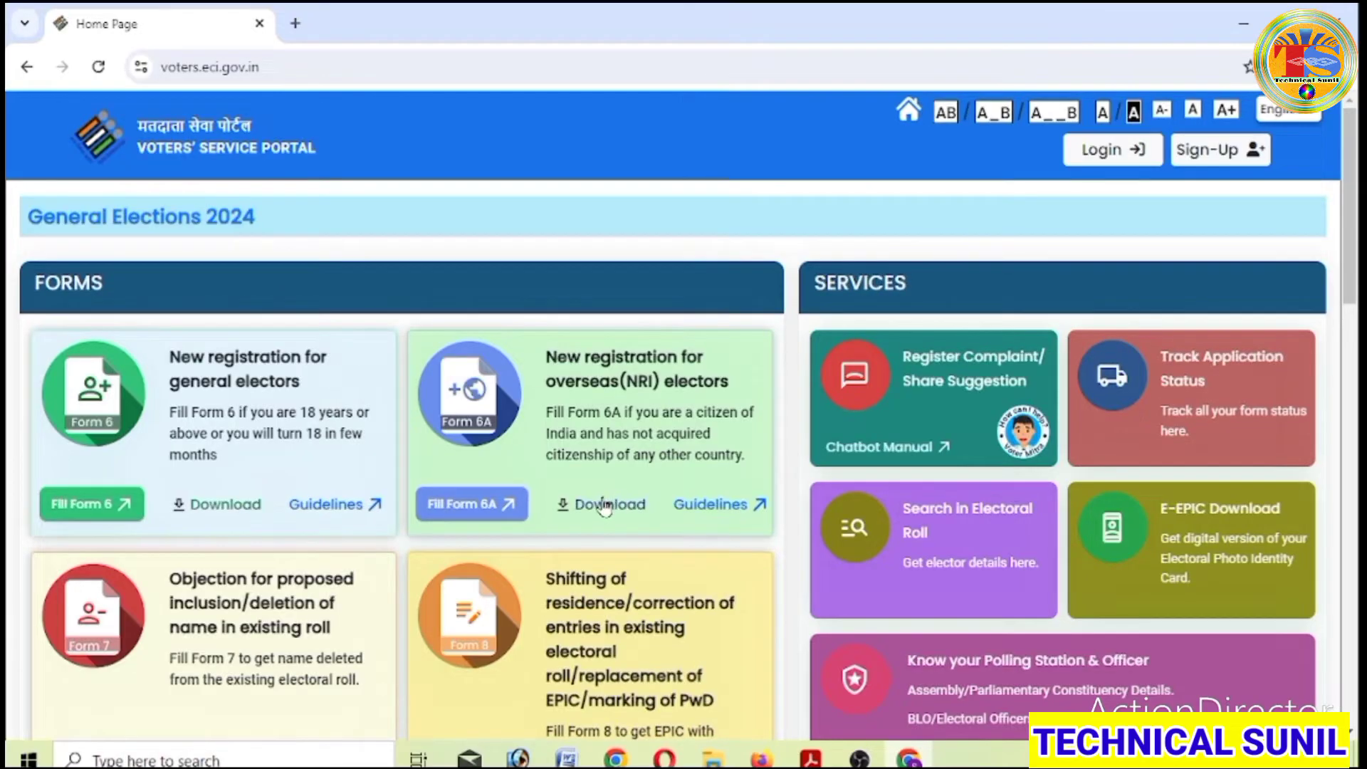
{"action": "scroll", "coordinate": [604, 507], "scroll_direction": "down", "scroll_amount": 4}
{"action": "scroll", "coordinate": [604, 513], "scroll_direction": "up", "scroll_amount": 4}
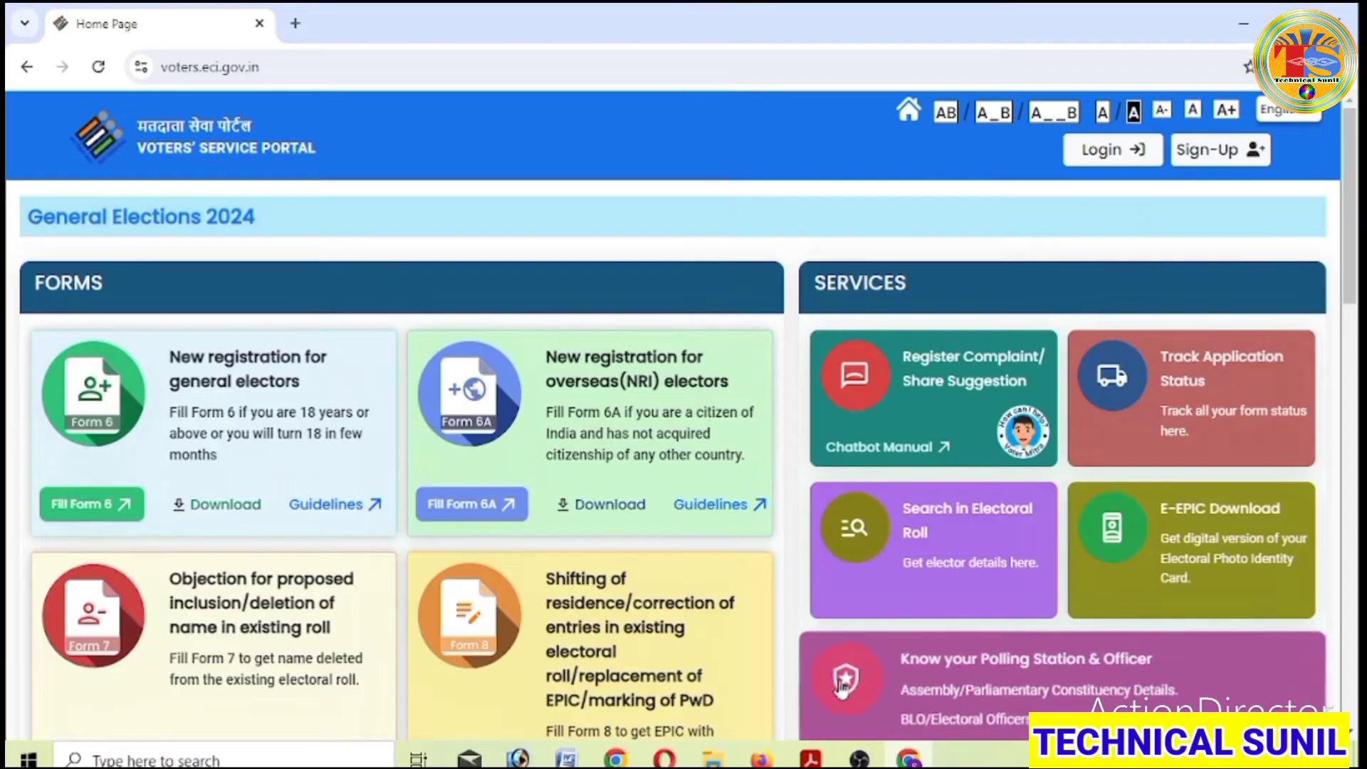
{"action": "scroll", "coordinate": [840, 687], "scroll_direction": "down", "scroll_amount": 4}
{"action": "scroll", "coordinate": [840, 687], "scroll_direction": "down", "scroll_amount": 4}
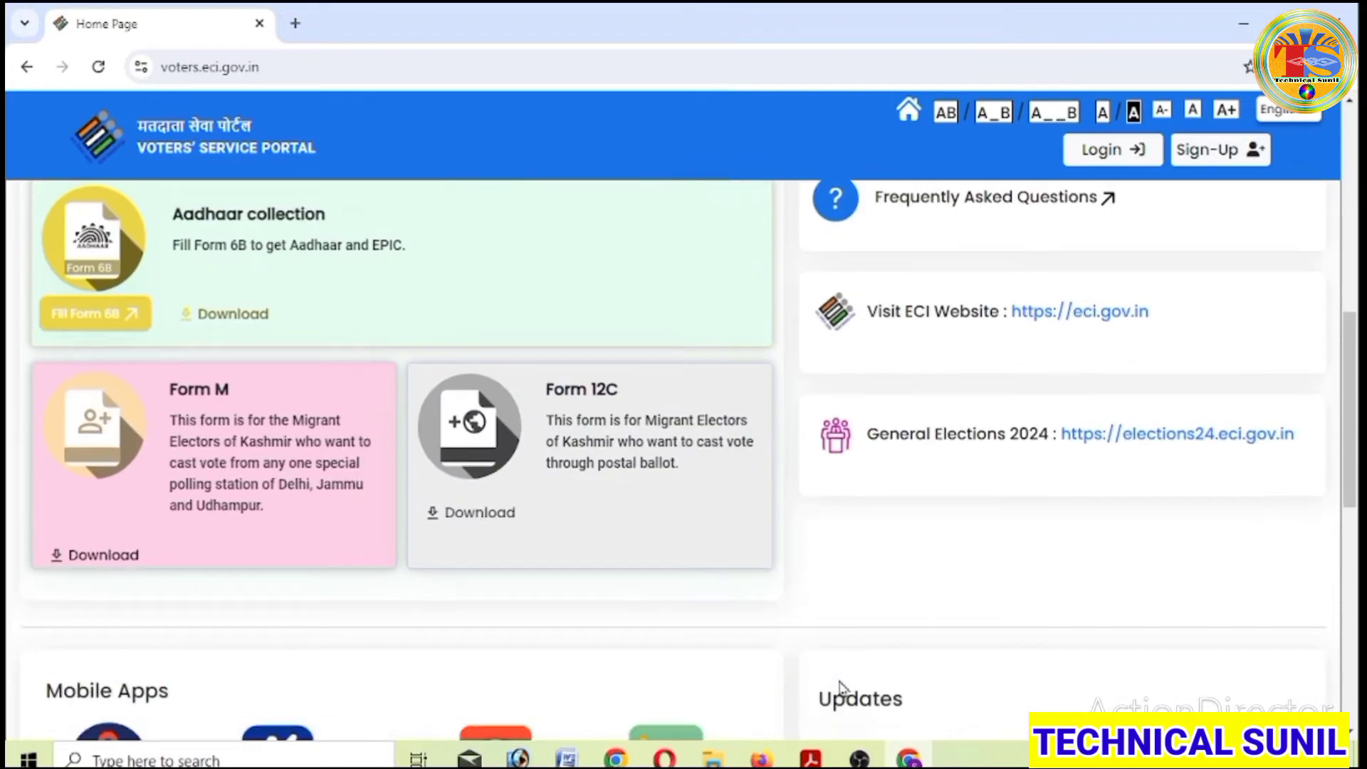
{"action": "scroll", "coordinate": [840, 687], "scroll_direction": "down", "scroll_amount": 6}
{"action": "scroll", "coordinate": [842, 689], "scroll_direction": "up", "scroll_amount": 8}
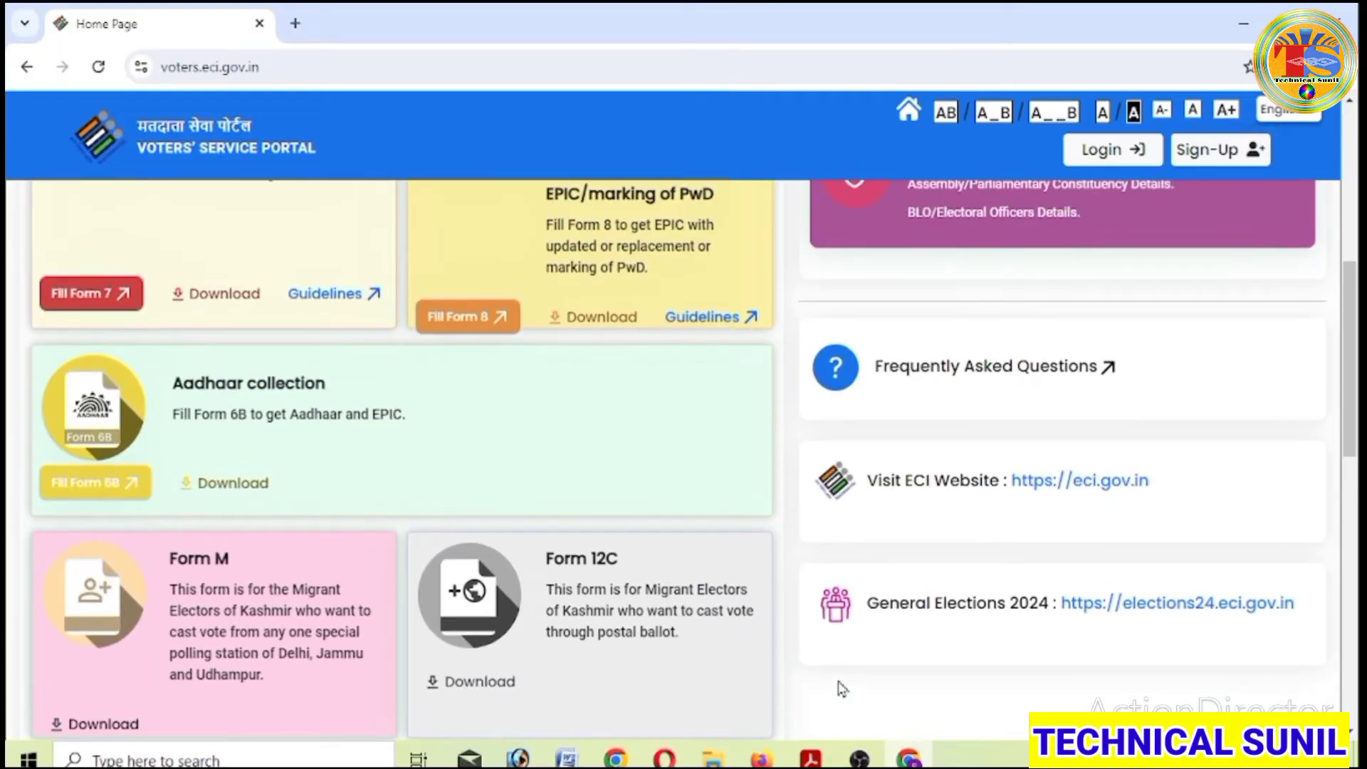
{"action": "scroll", "coordinate": [842, 689], "scroll_direction": "up", "scroll_amount": 6}
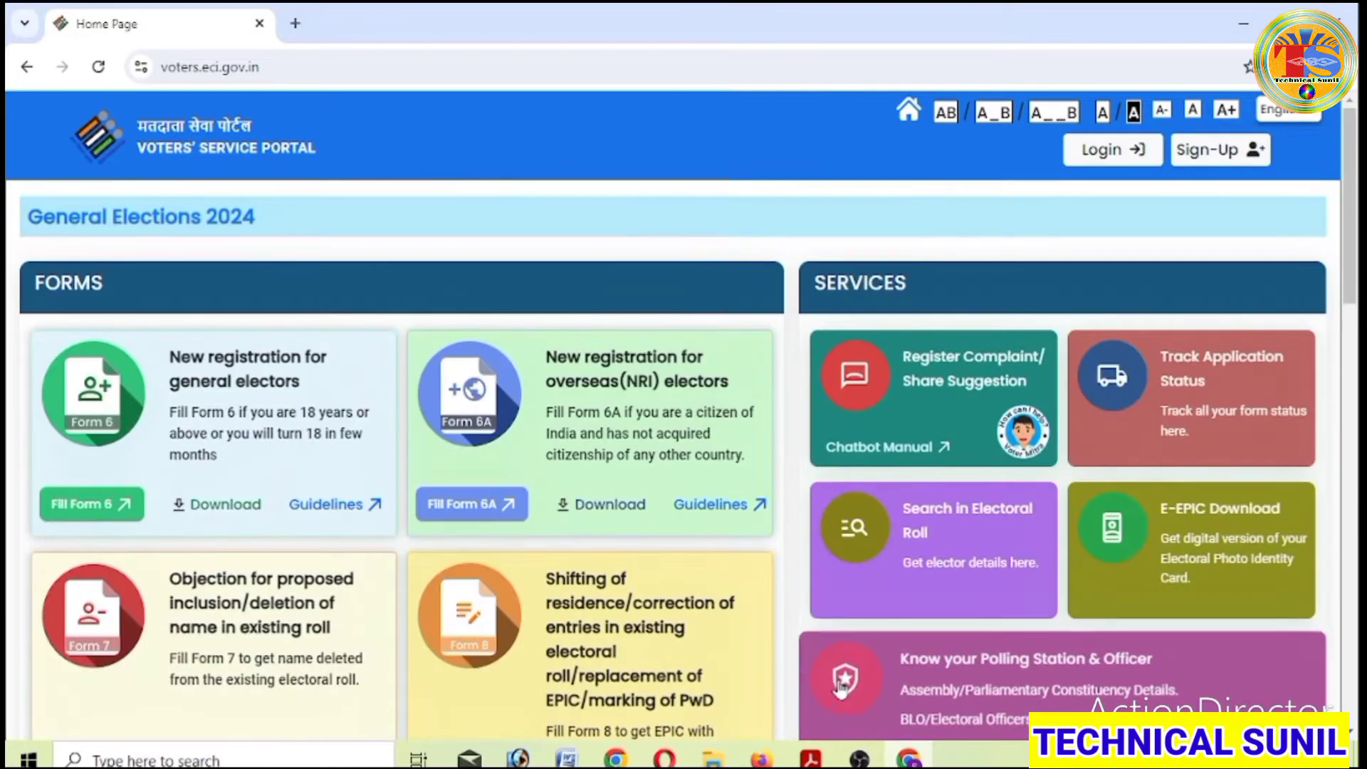
{"action": "scroll", "coordinate": [841, 687], "scroll_direction": "down", "scroll_amount": 1}
{"action": "scroll", "coordinate": [840, 687], "scroll_direction": "up", "scroll_amount": 2}
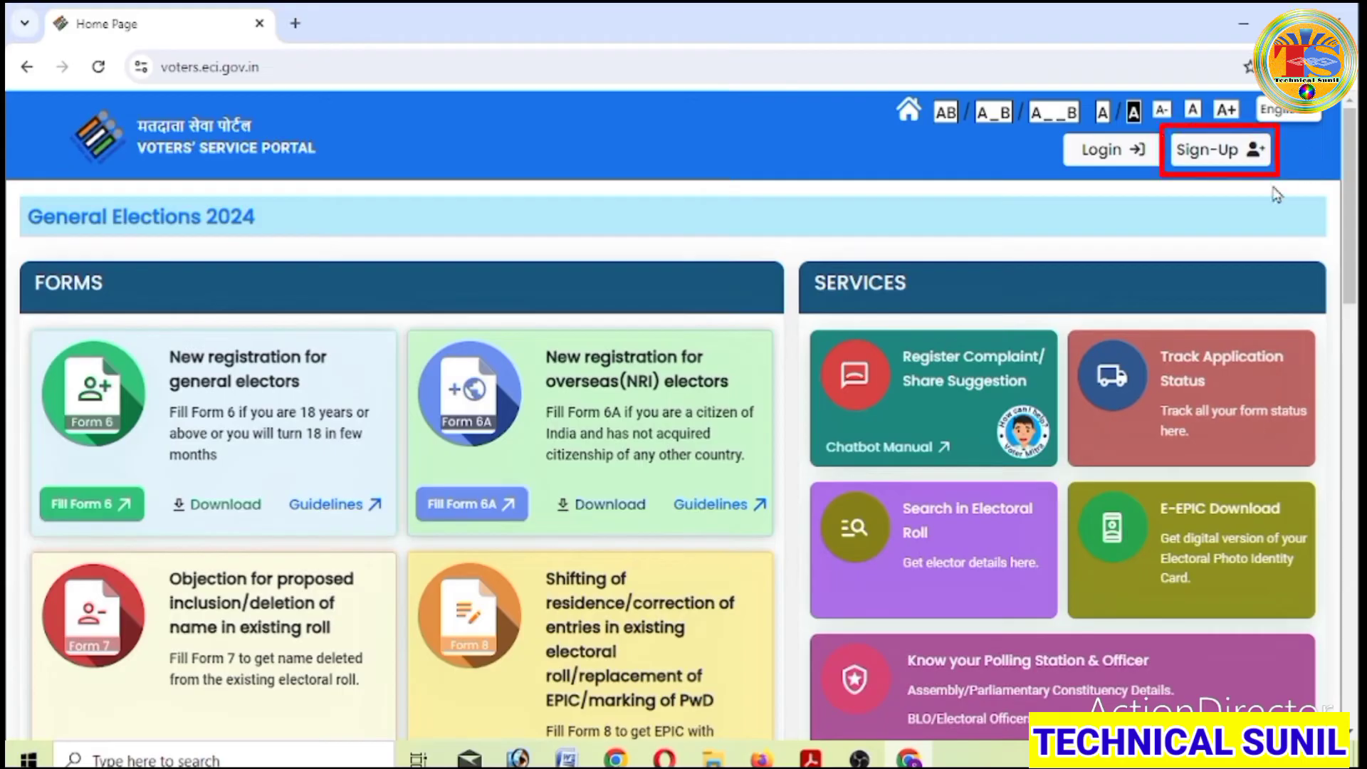
- Open the Sign-Up form and fill in first name, last name, password and confirm password
{"action": "left_click", "coordinate": [1227, 153]}
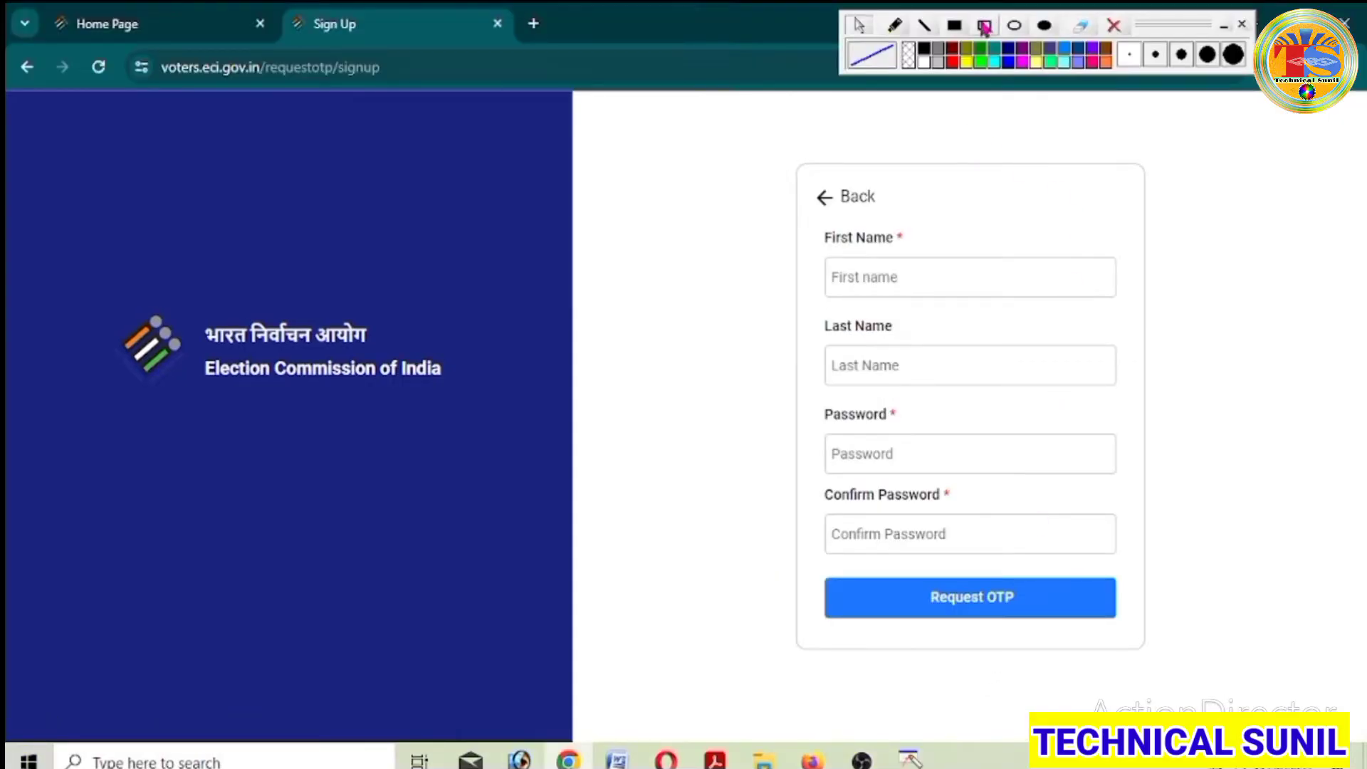
{"action": "left_click", "coordinate": [985, 27]}
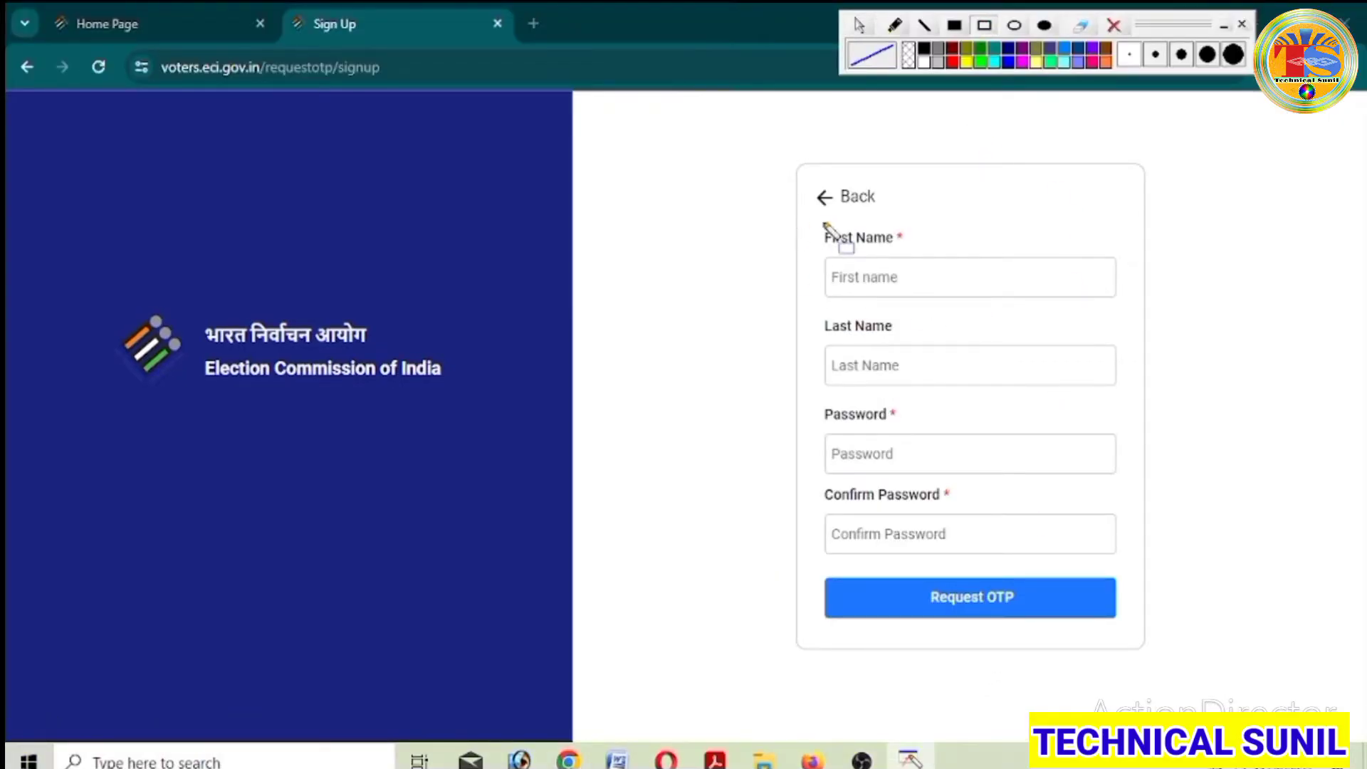
{"action": "mouse_move", "coordinate": [815, 222]}
{"action": "left_mouse_down"}
{"action": "mouse_move", "coordinate": [984, 293]}
{"action": "mouse_move", "coordinate": [1041, 294]}
{"action": "left_mouse_up"}
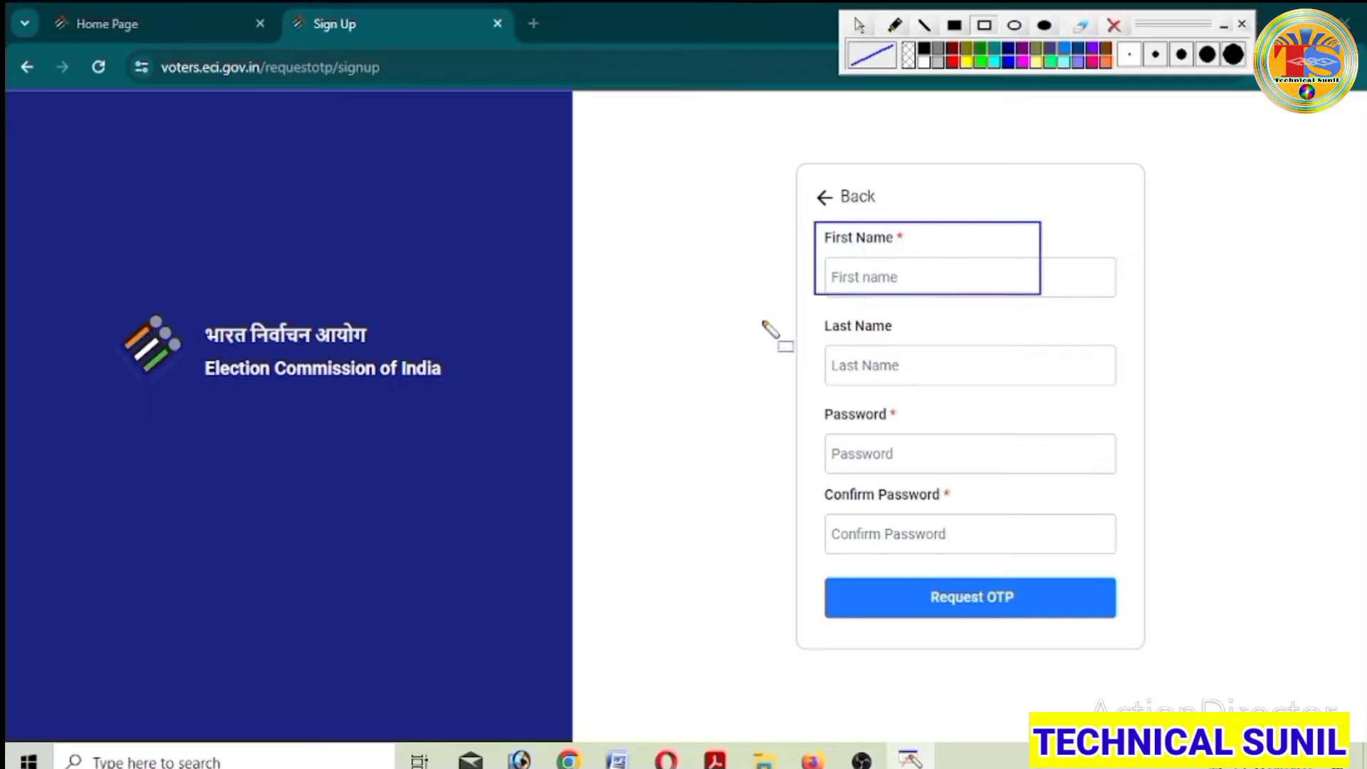
{"action": "mouse_move", "coordinate": [816, 312]}
{"action": "left_mouse_down"}
{"action": "mouse_move", "coordinate": [885, 386]}
{"action": "mouse_move", "coordinate": [1071, 383]}
{"action": "left_mouse_up"}
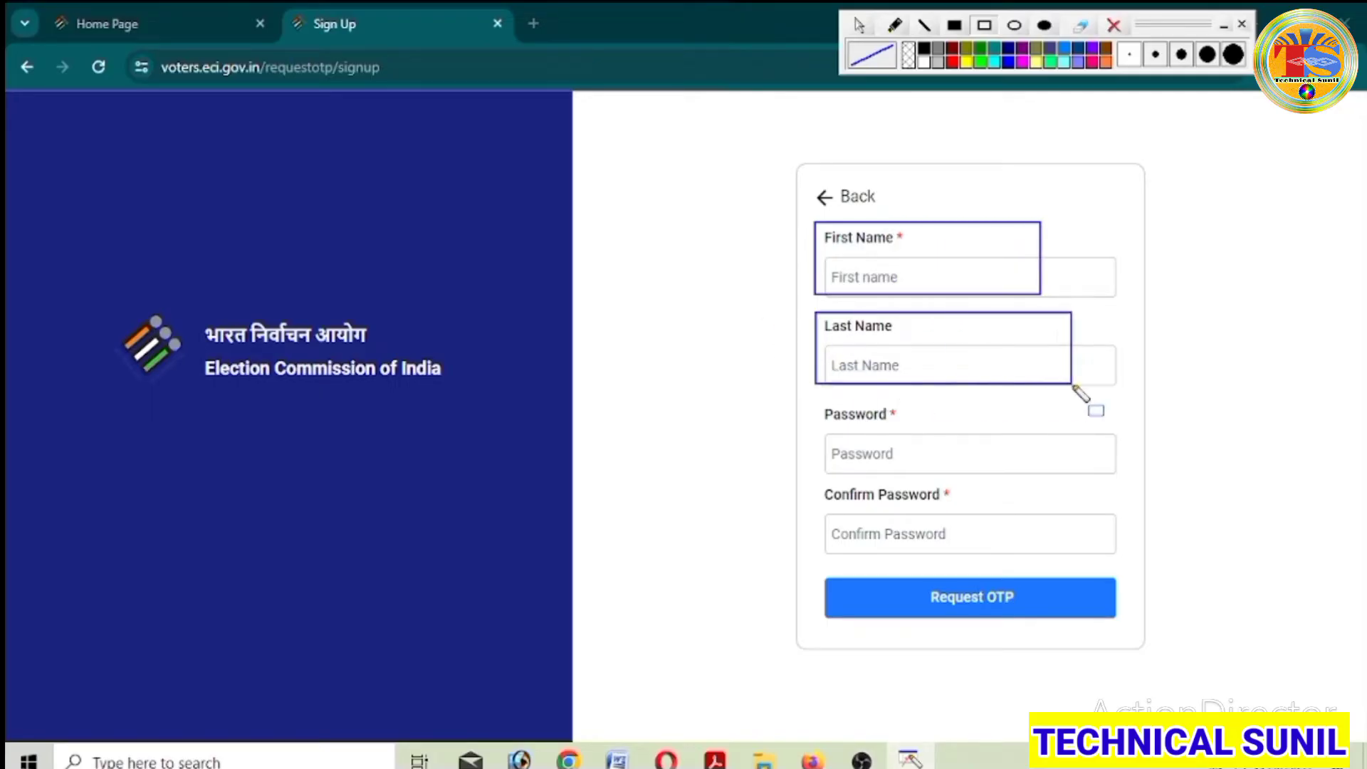
{"action": "mouse_move", "coordinate": [819, 399]}
{"action": "left_mouse_down"}
{"action": "mouse_move", "coordinate": [832, 457]}
{"action": "mouse_move", "coordinate": [1084, 456]}
{"action": "left_mouse_up"}
{"action": "mouse_move", "coordinate": [808, 498]}
{"action": "left_mouse_down"}
{"action": "mouse_move", "coordinate": [880, 556]}
{"action": "mouse_move", "coordinate": [1069, 558]}
{"action": "left_mouse_up"}
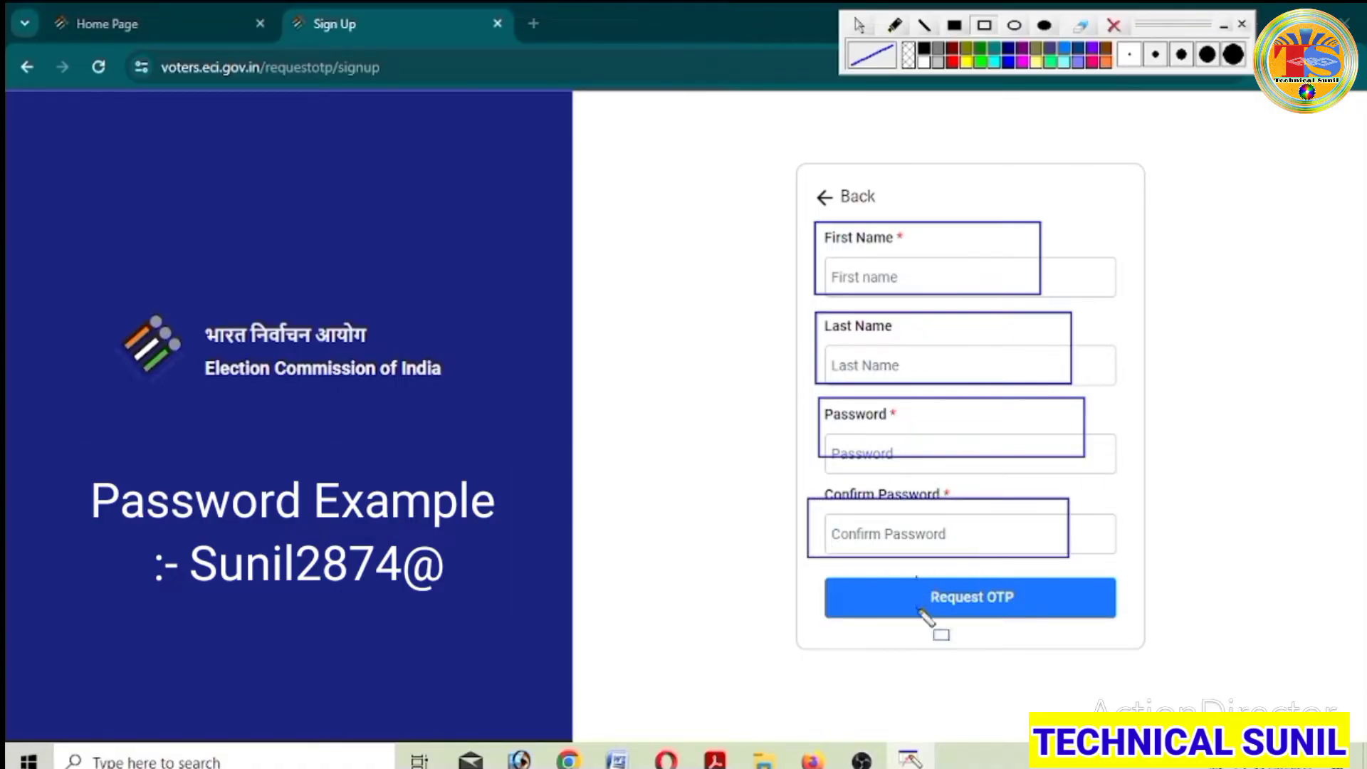
{"action": "left_click_drag", "start_coordinate": [917, 577], "coordinate": [1041, 619]}
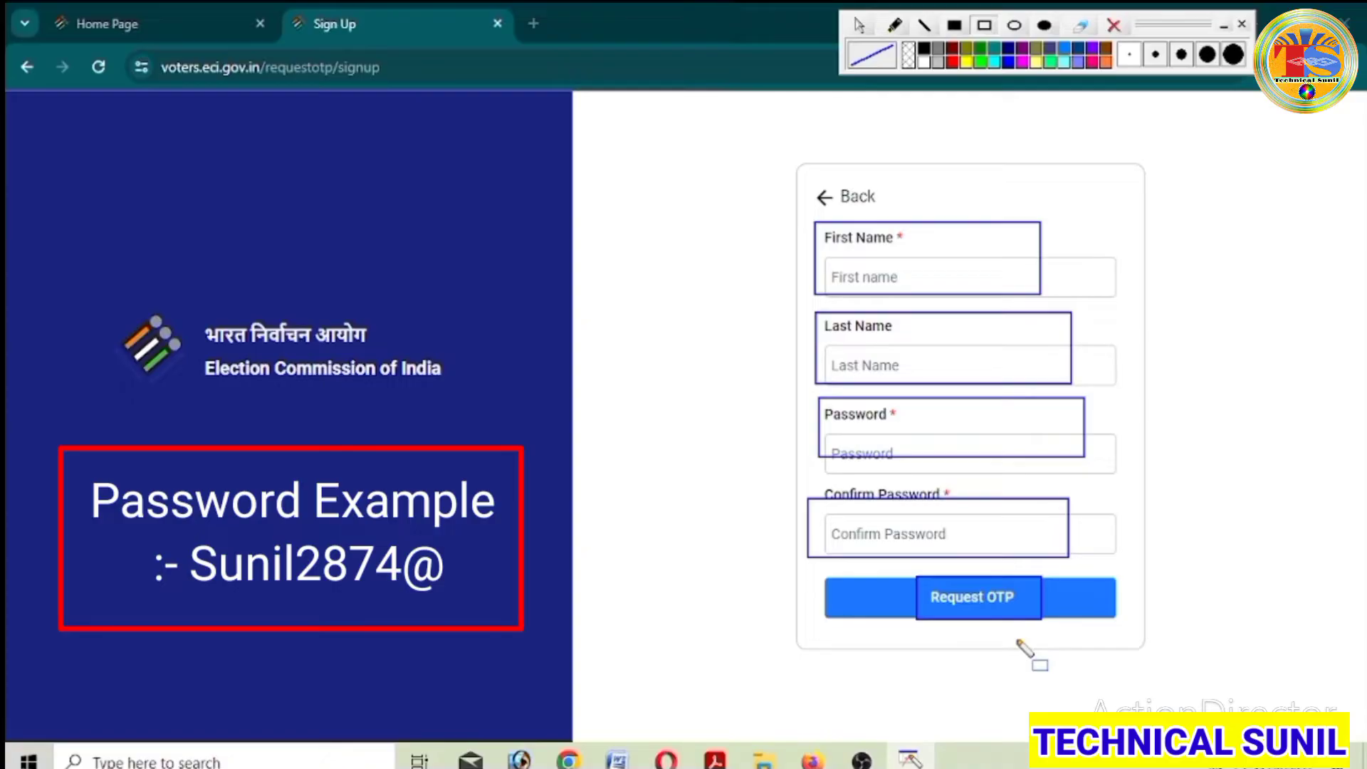
{"action": "left_click", "coordinate": [1115, 25]}
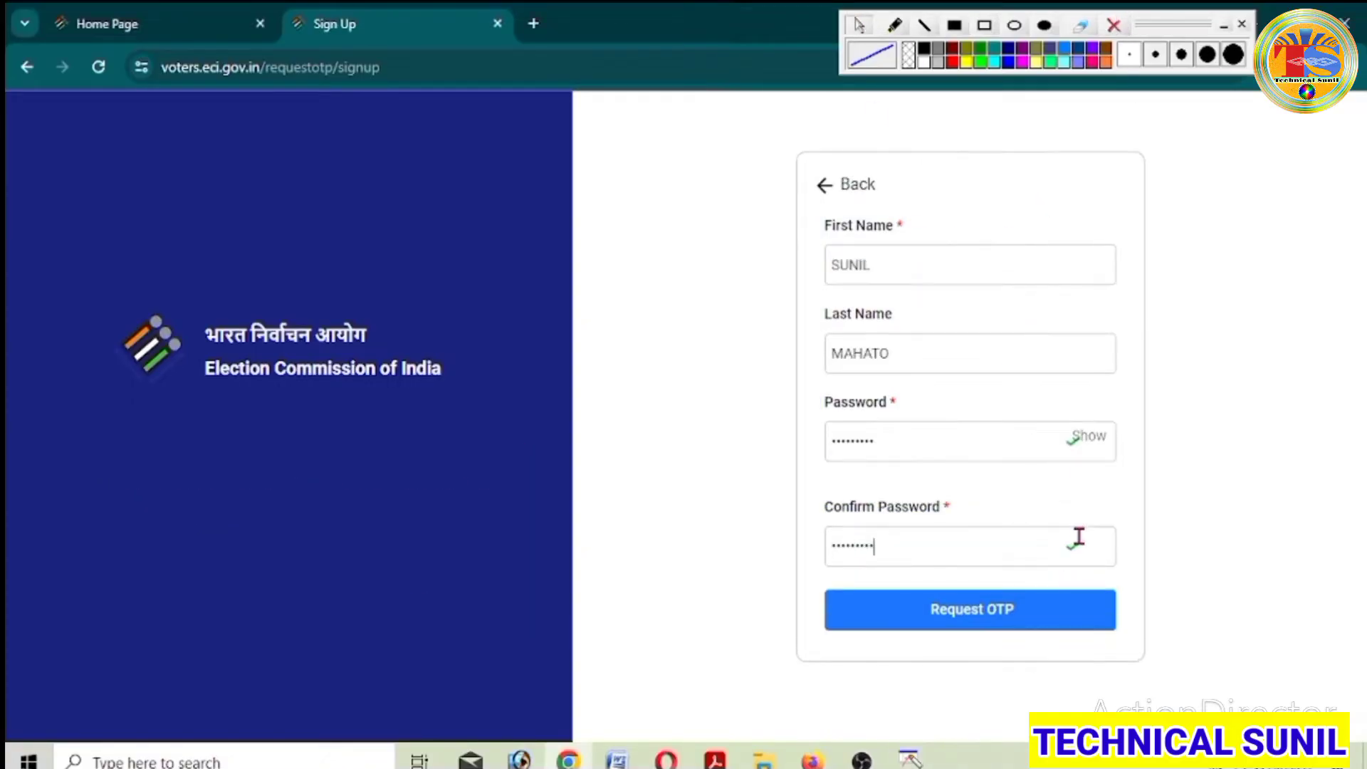
- Request a one-time code for the new account
{"action": "left_click", "coordinate": [998, 609]}
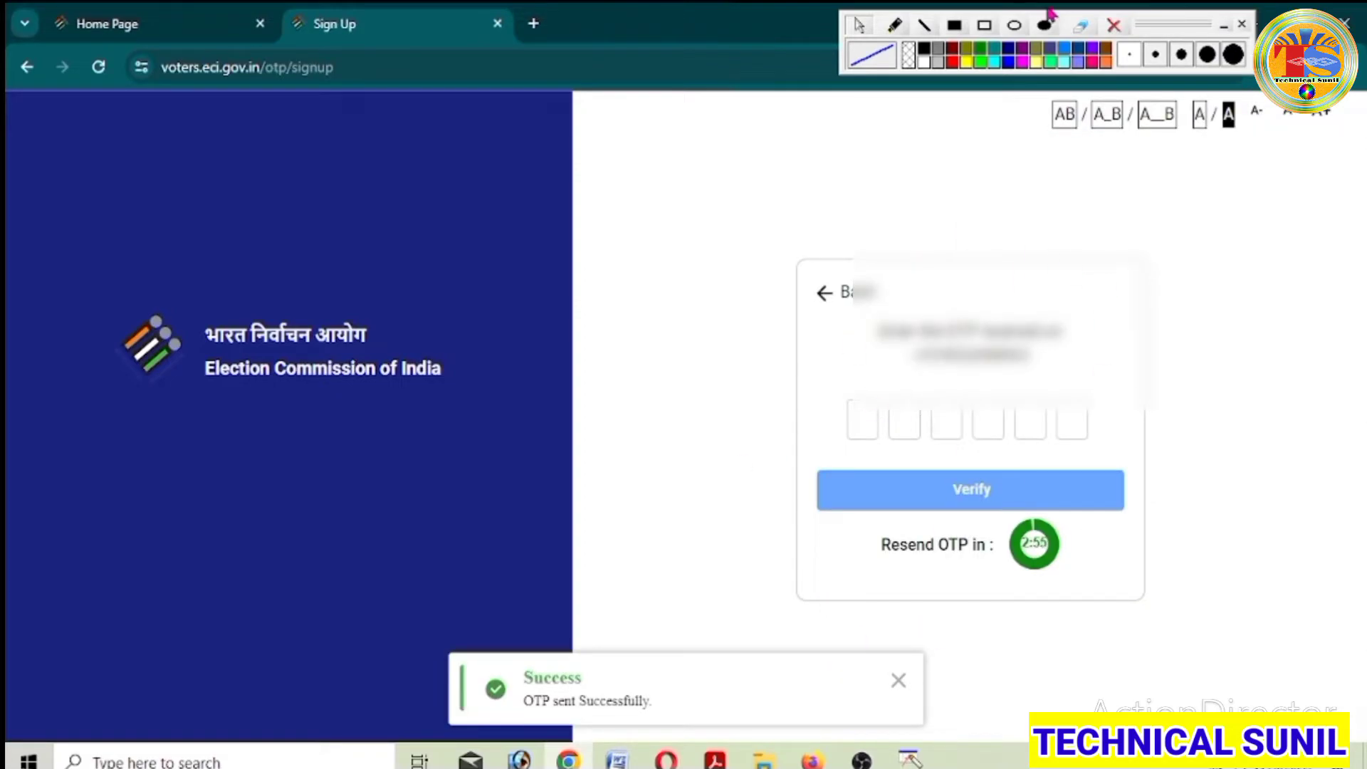
{"action": "left_click", "coordinate": [985, 25]}
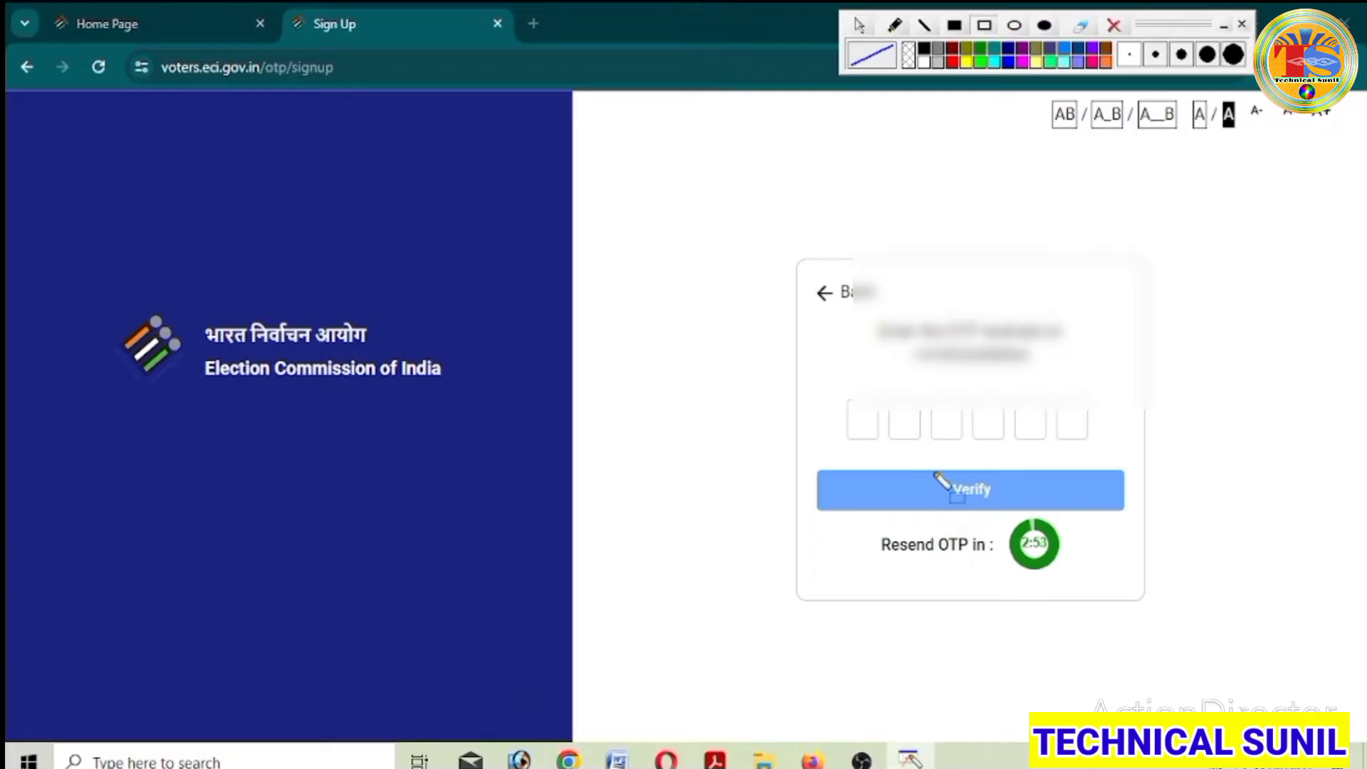
{"action": "left_click_drag", "start_coordinate": [934, 472], "coordinate": [1024, 518]}
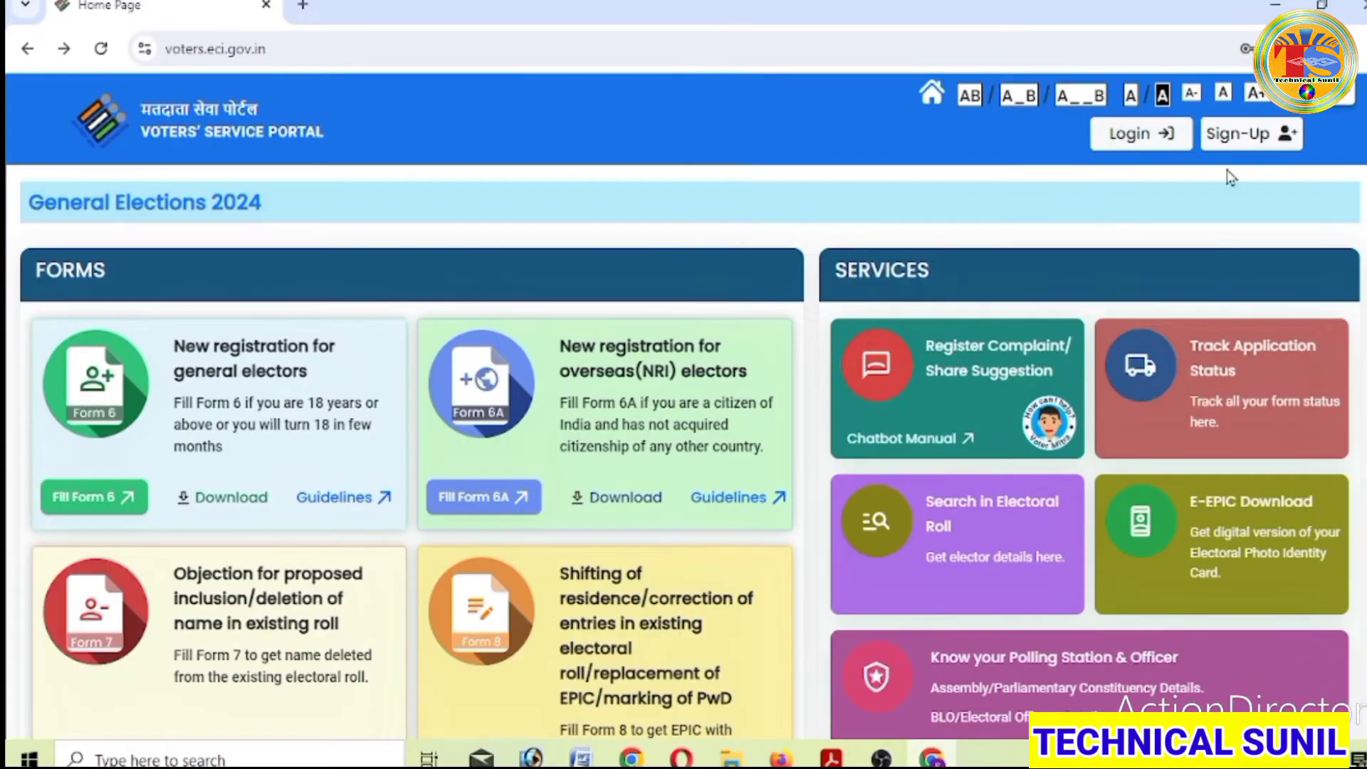
- Log in with mobile number, password and captcha, entering the received OTP to verify
{"action": "left_click", "coordinate": [1134, 138]}
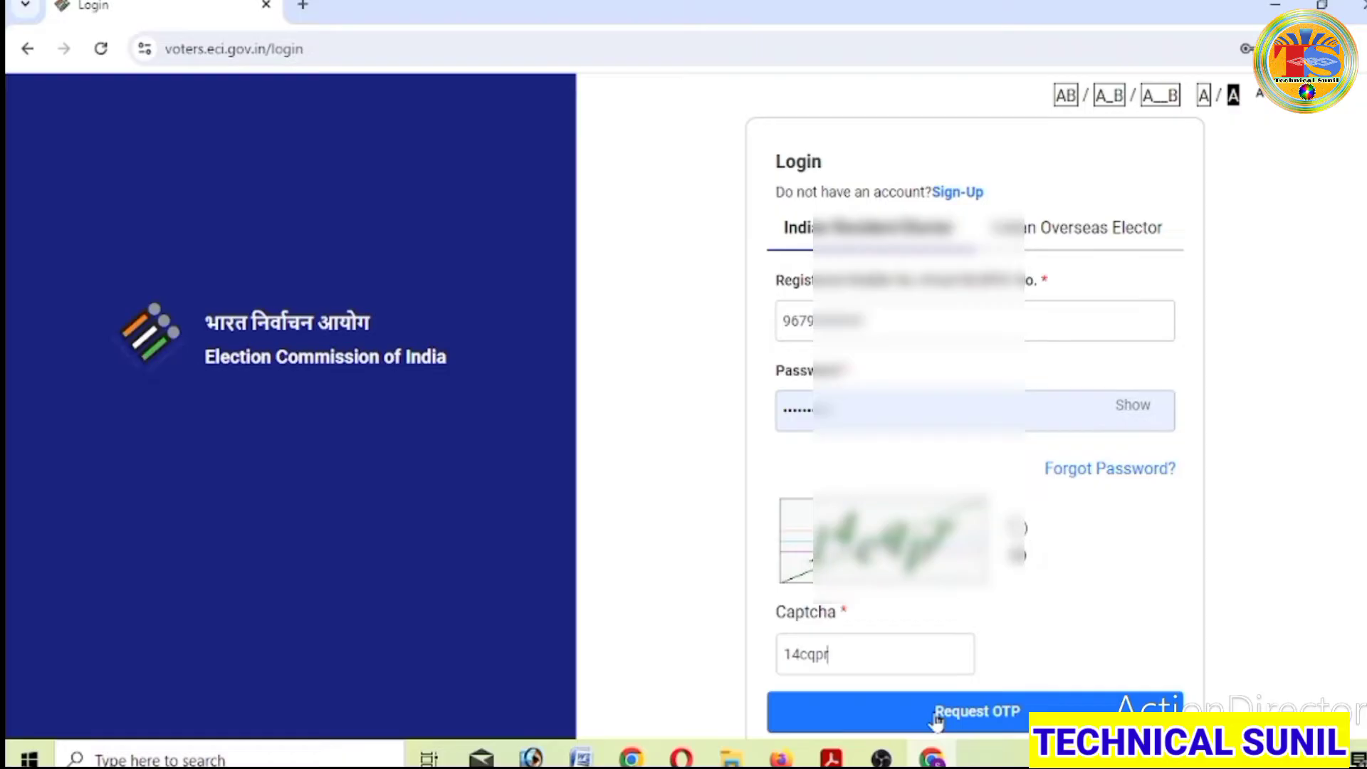
{"action": "left_click", "coordinate": [936, 718]}
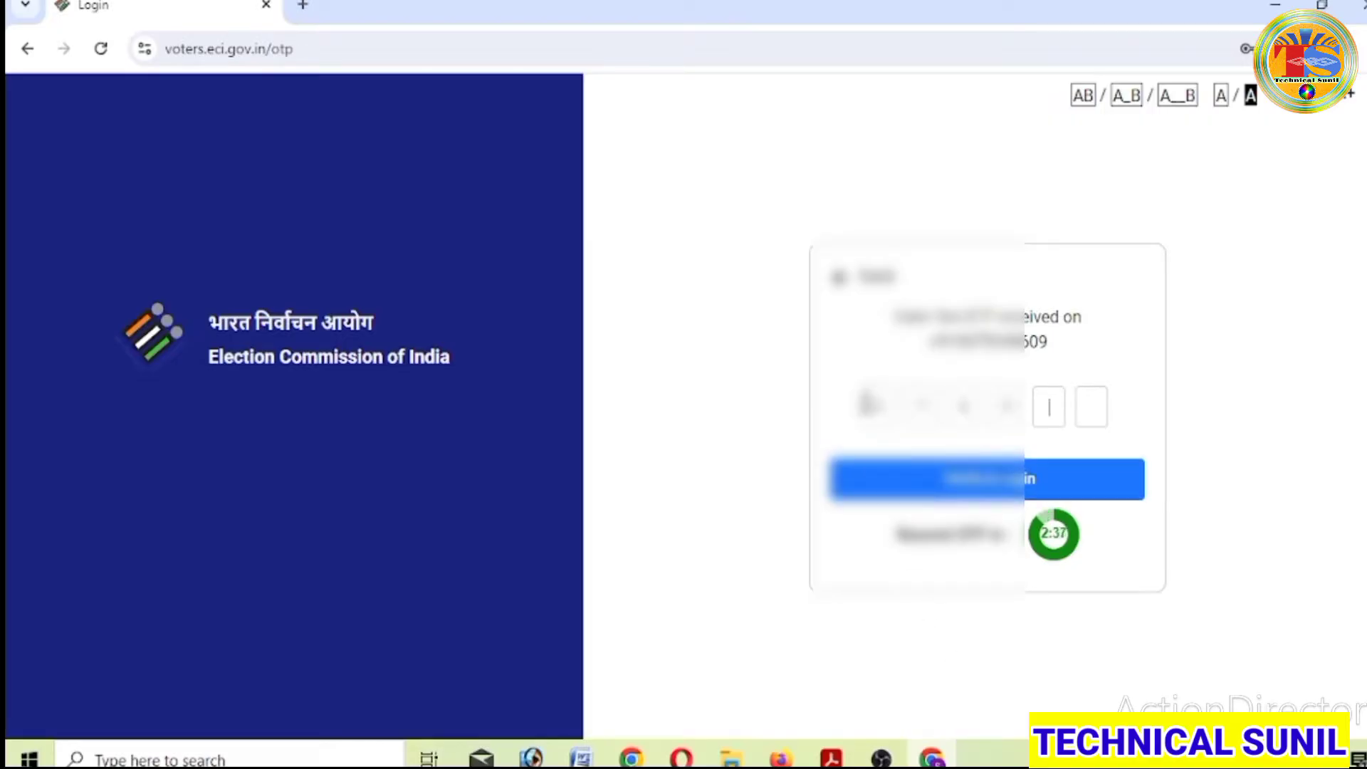
{"action": "type", "text": "40"}
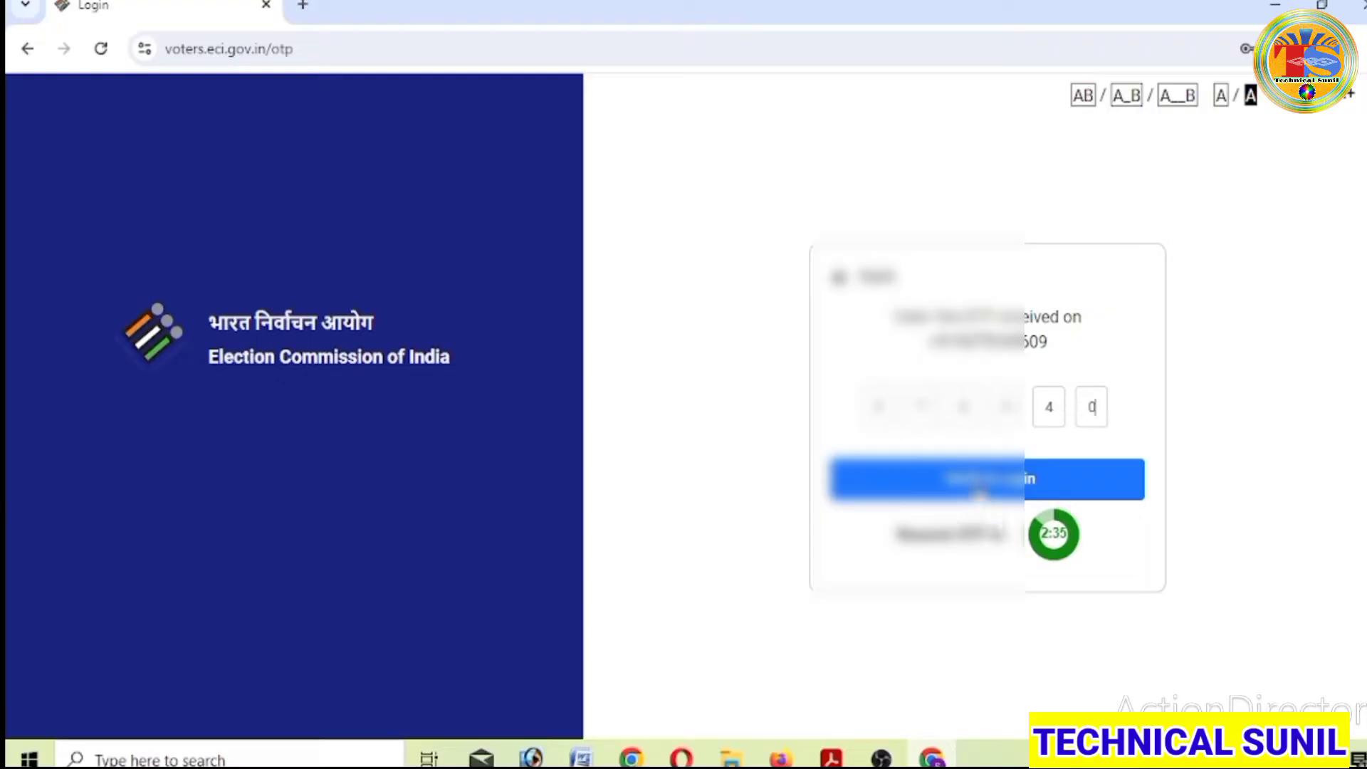
{"action": "left_click", "coordinate": [980, 490]}
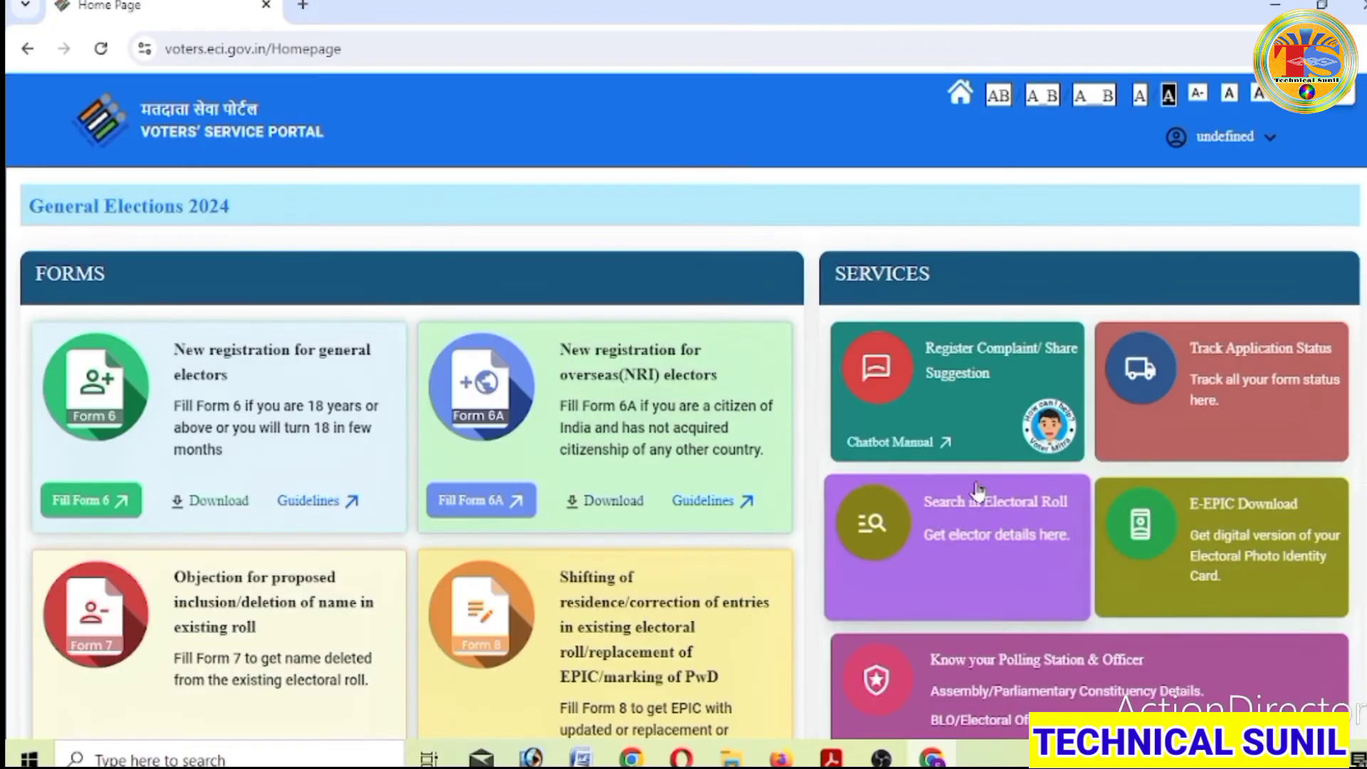
- Start Form 8 for shifting of residence from the home page's Form 8 card
{"action": "scroll", "coordinate": [741, 473], "scroll_direction": "down", "scroll_amount": 2}
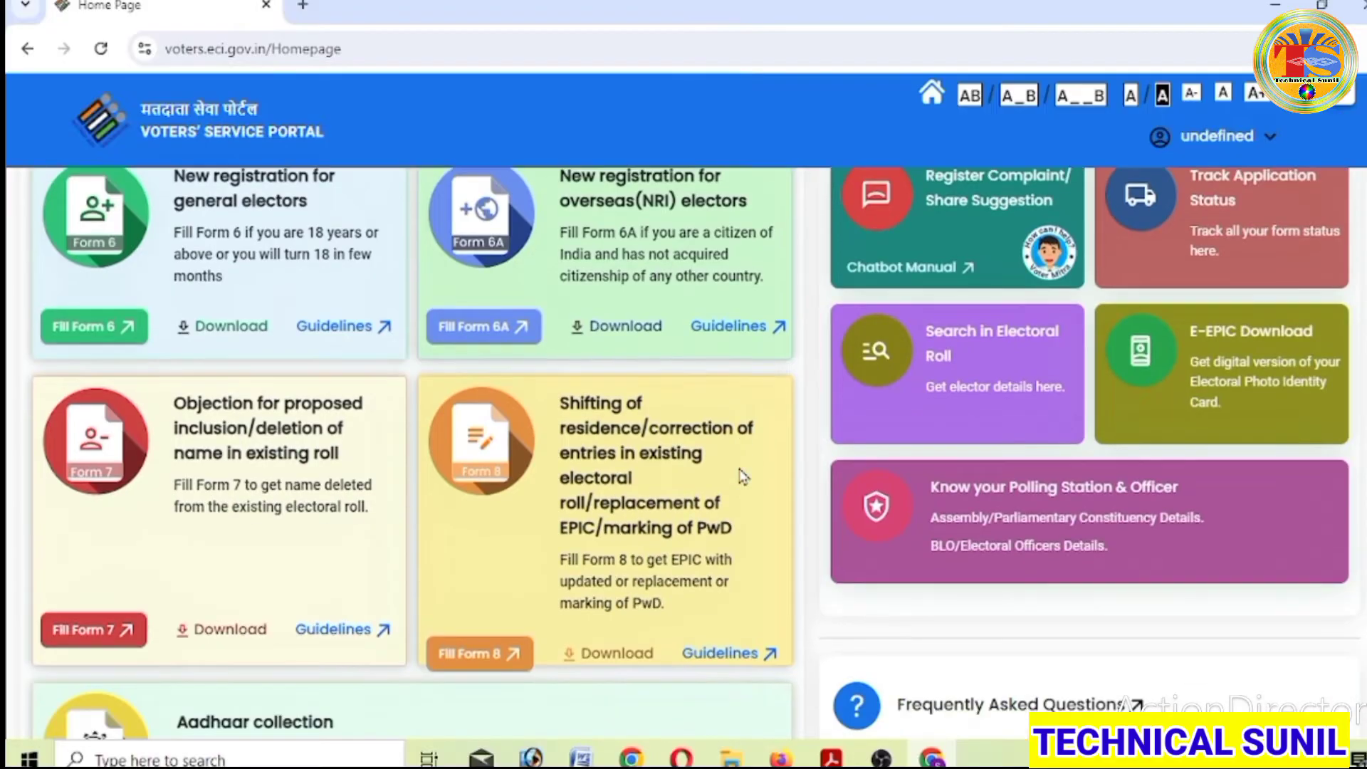
{"action": "scroll", "coordinate": [741, 474], "scroll_direction": "up", "scroll_amount": 2}
{"action": "scroll", "coordinate": [741, 473], "scroll_direction": "down", "scroll_amount": 2}
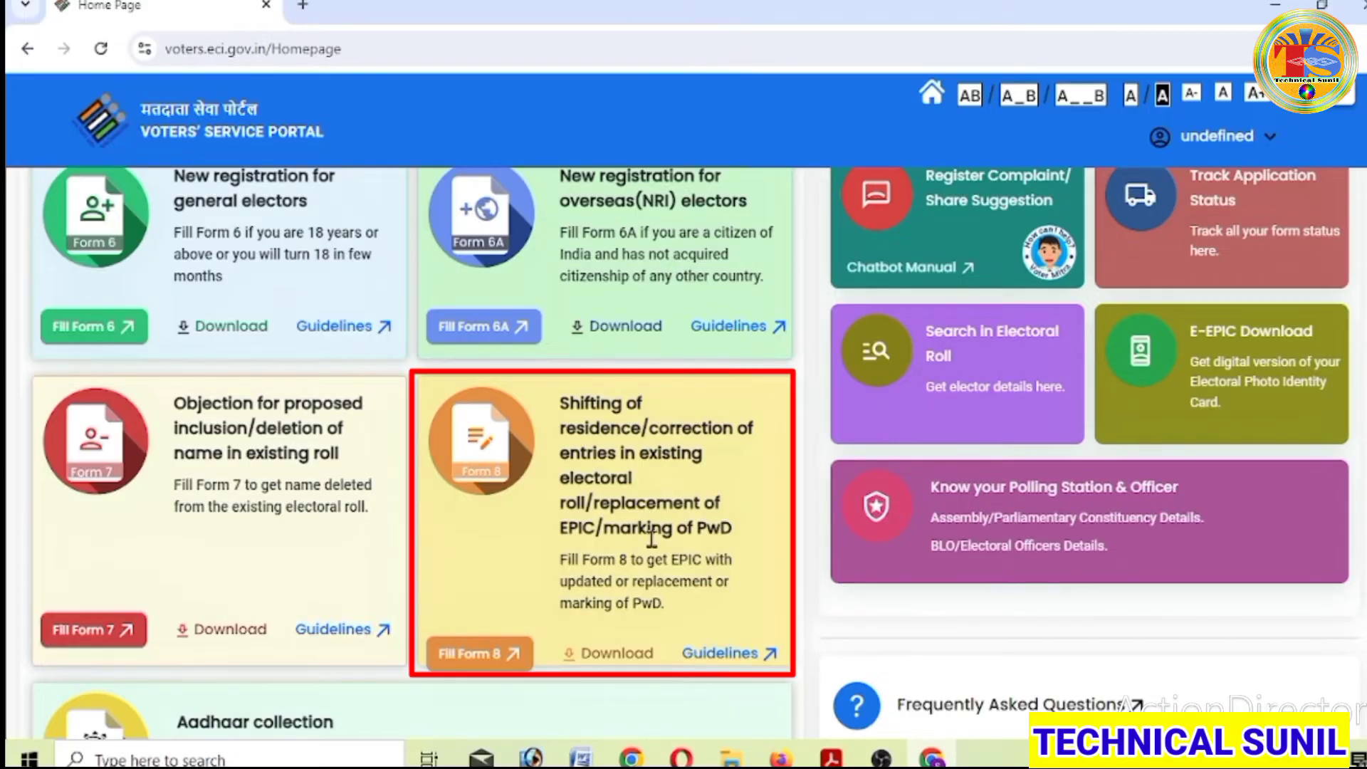
{"action": "left_click", "coordinate": [504, 666]}
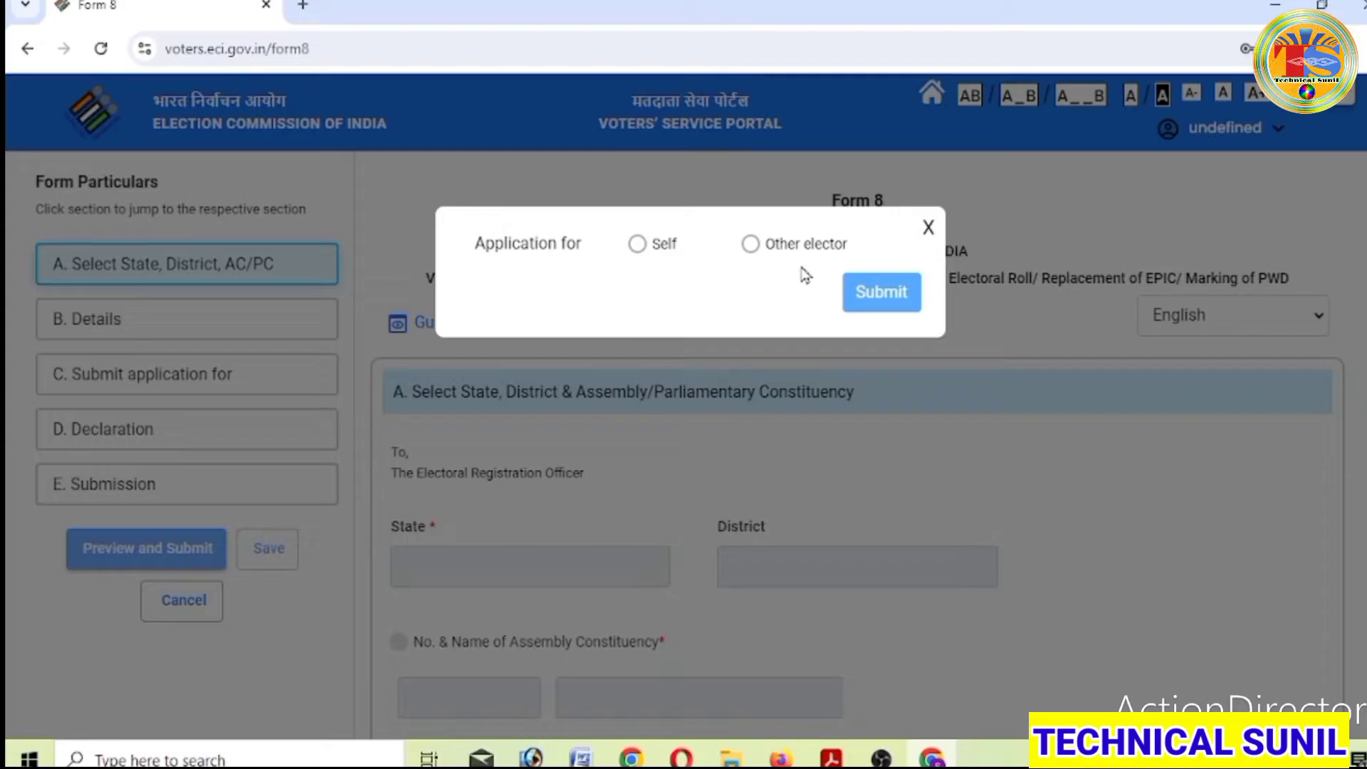
{"action": "left_click", "coordinate": [882, 757]}
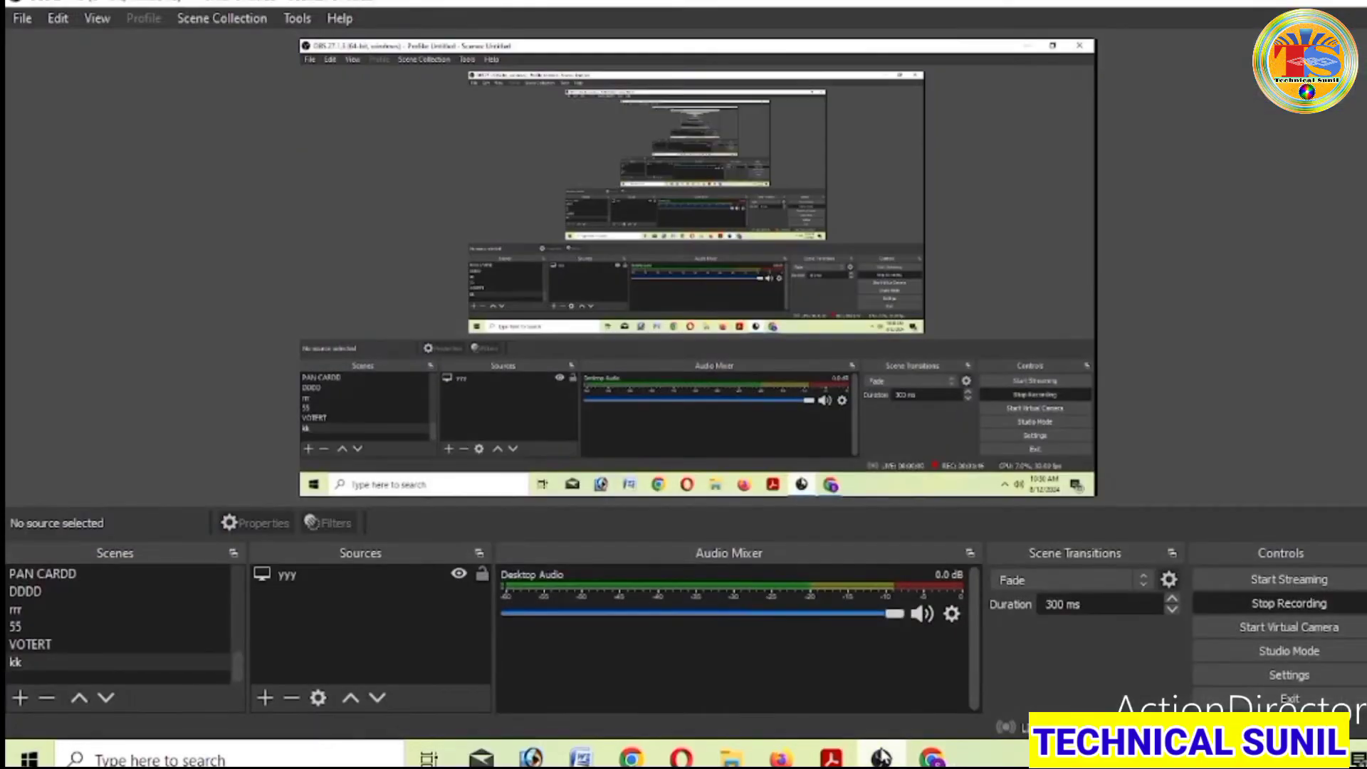
{"action": "left_click", "coordinate": [881, 757]}
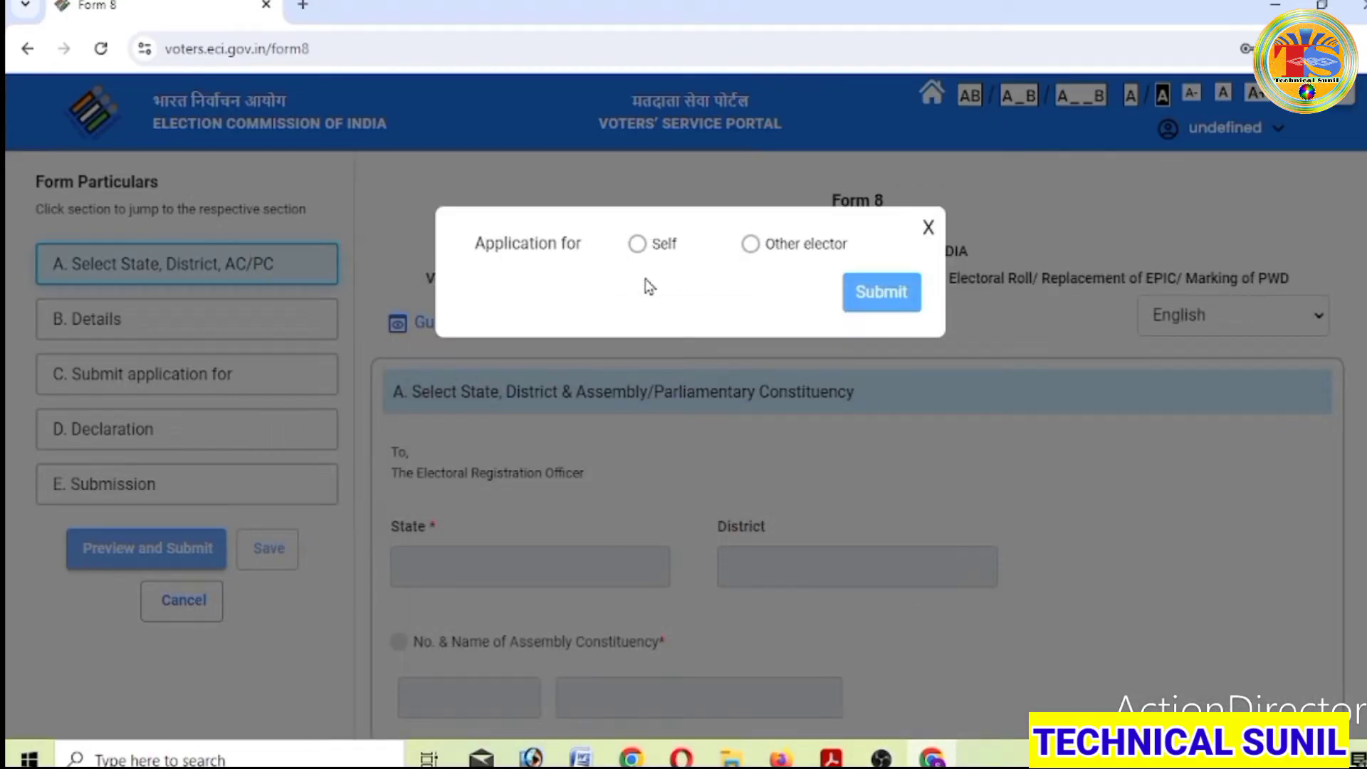
{"action": "left_click", "coordinate": [638, 246]}
- Choose Other elector, enter the elector's EPIC number from the saved suggestion, and submit
{"action": "left_click", "coordinate": [750, 245]}
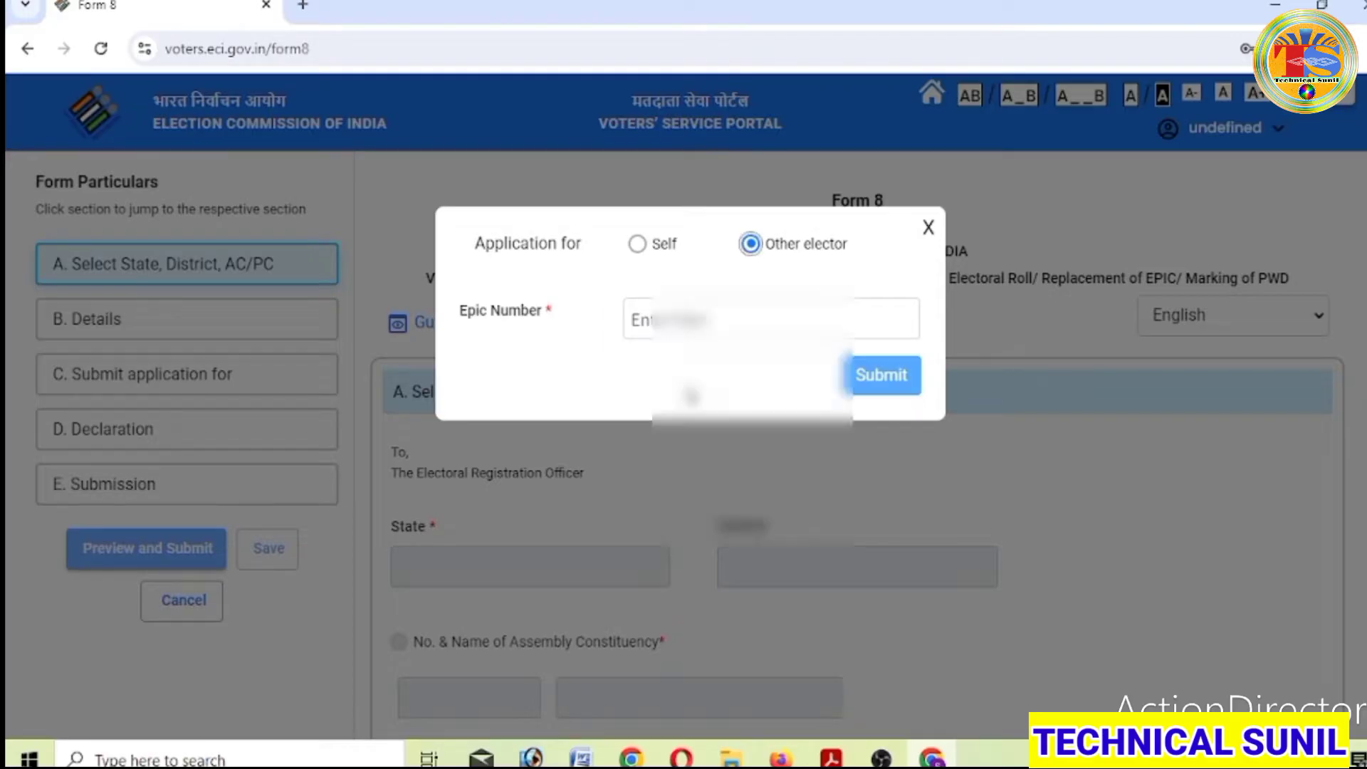
{"action": "left_click", "coordinate": [678, 316]}
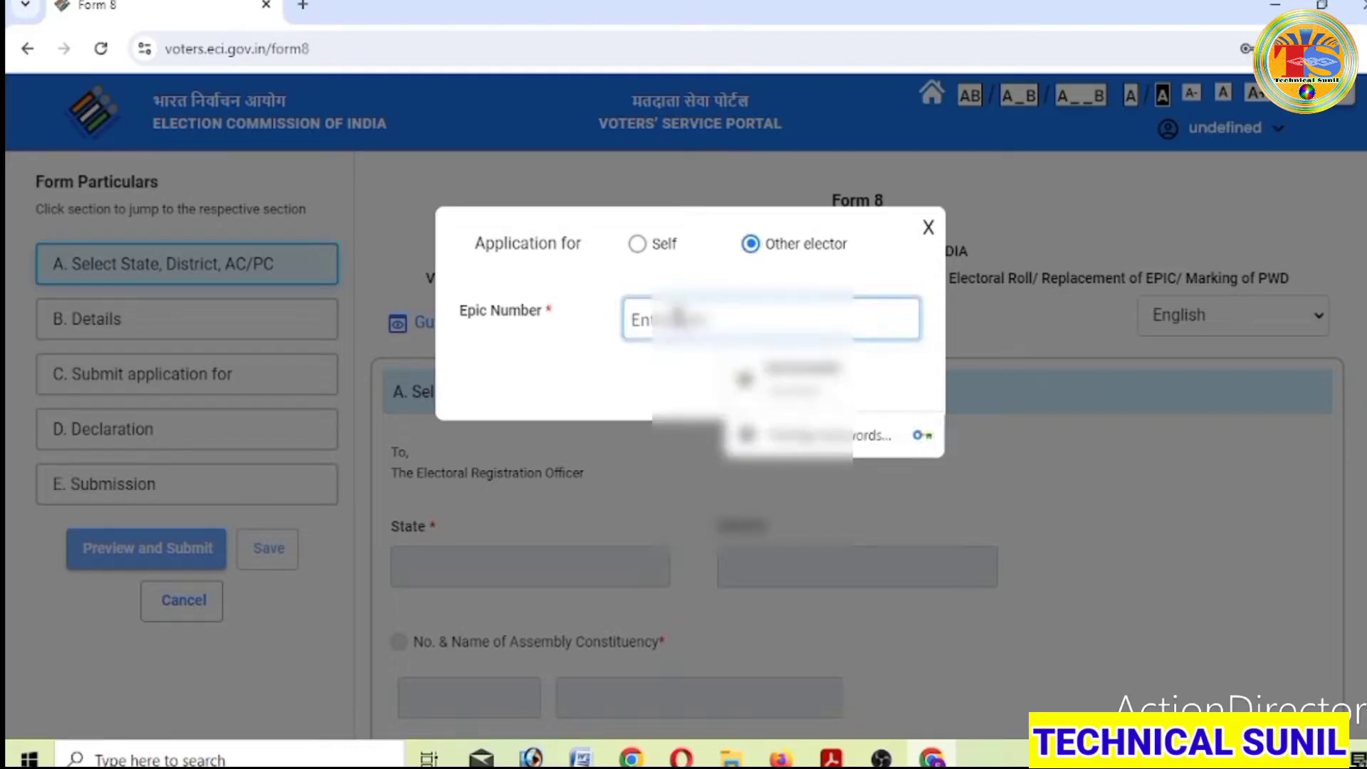
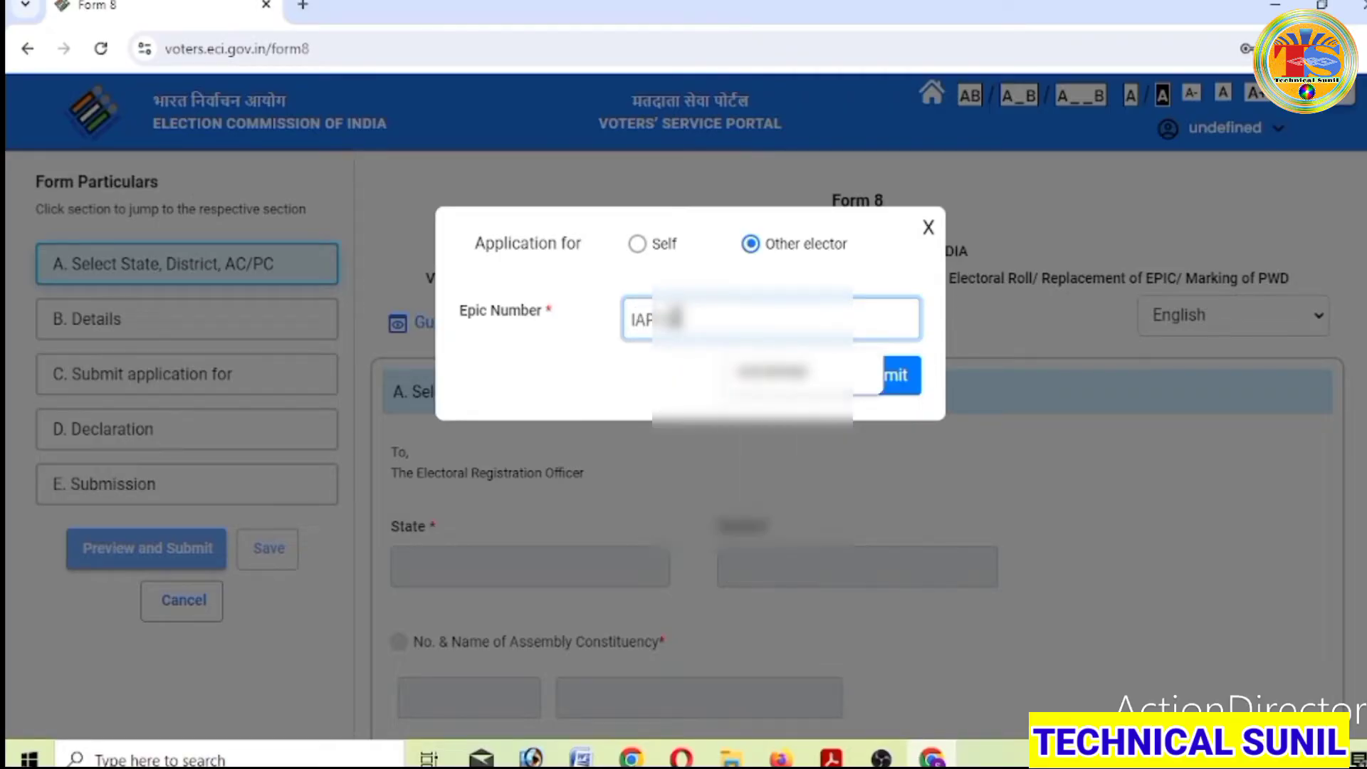
{"action": "left_click", "coordinate": [771, 371]}
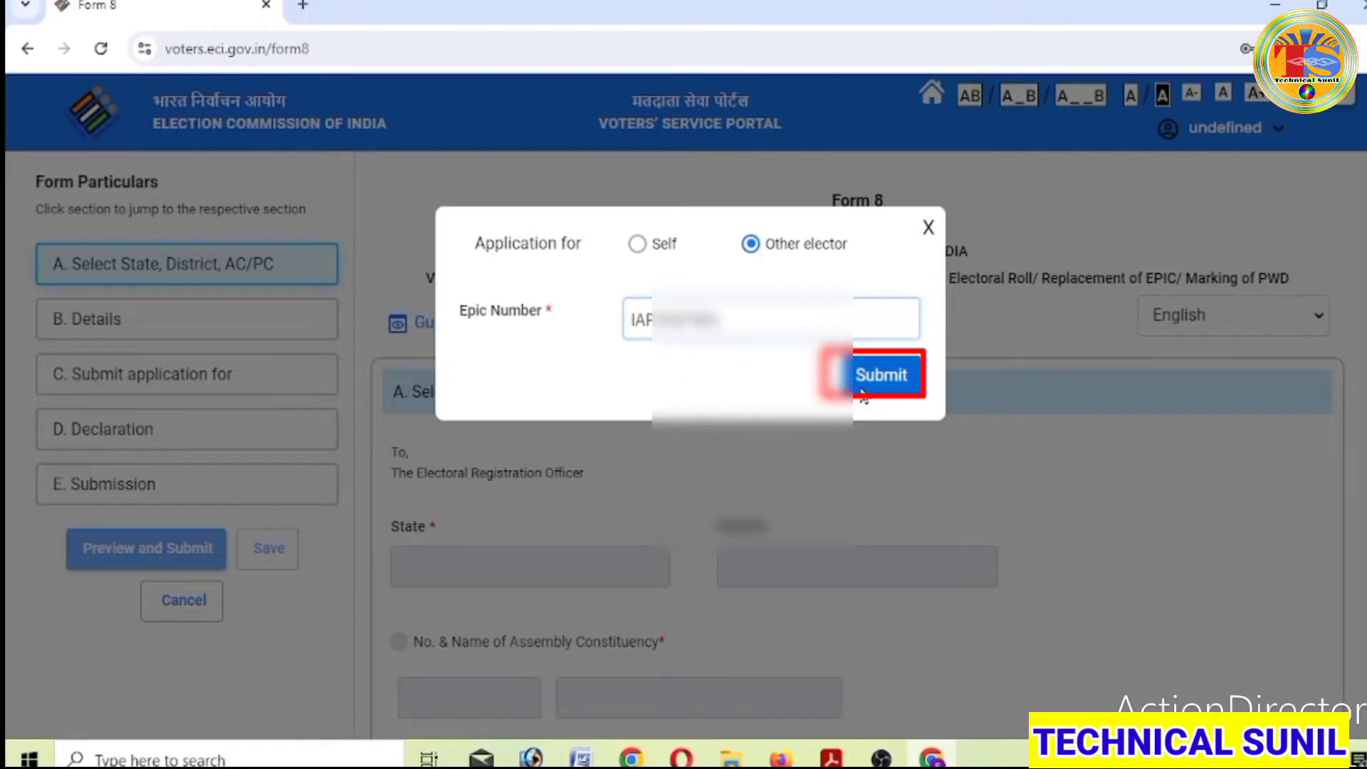
{"action": "left_click", "coordinate": [861, 395]}
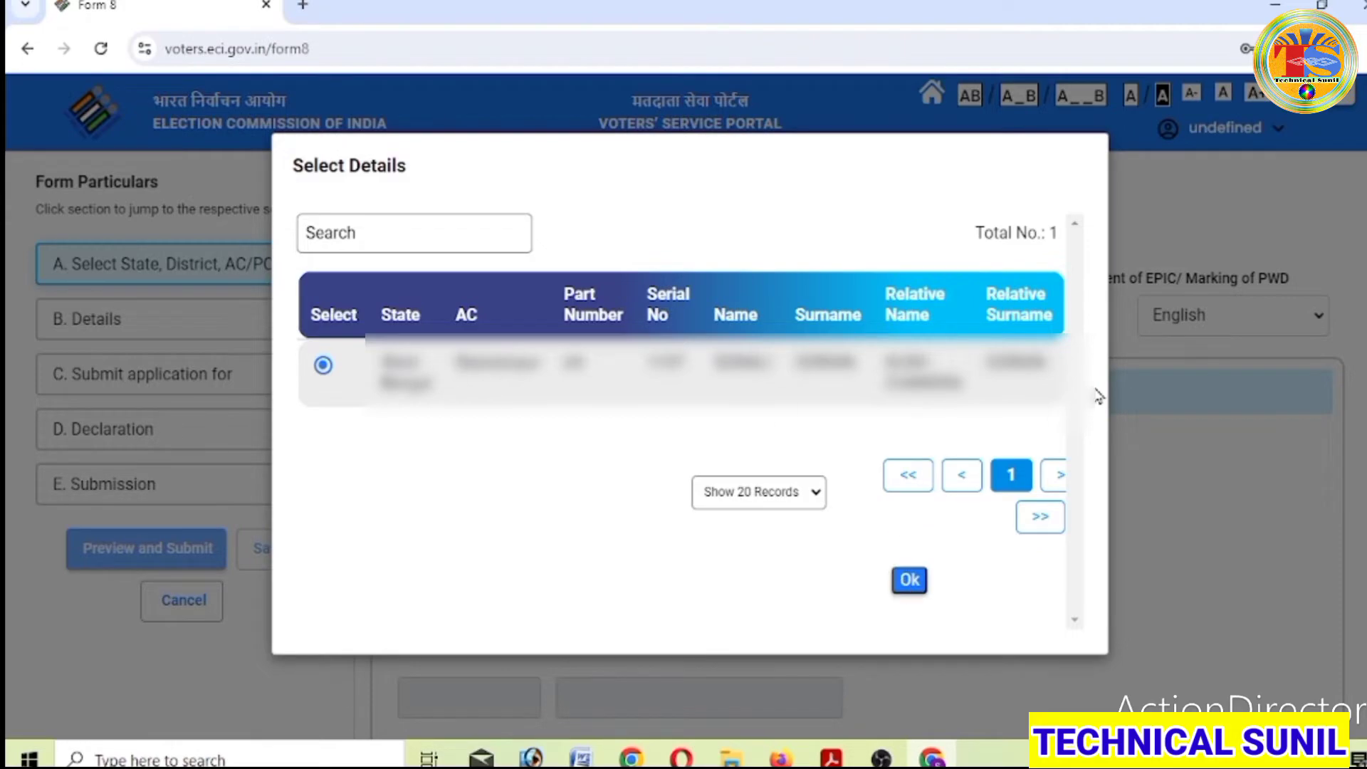
- Confirm the single matching elector record in the Select Details dialog
{"action": "left_click", "coordinate": [911, 579]}
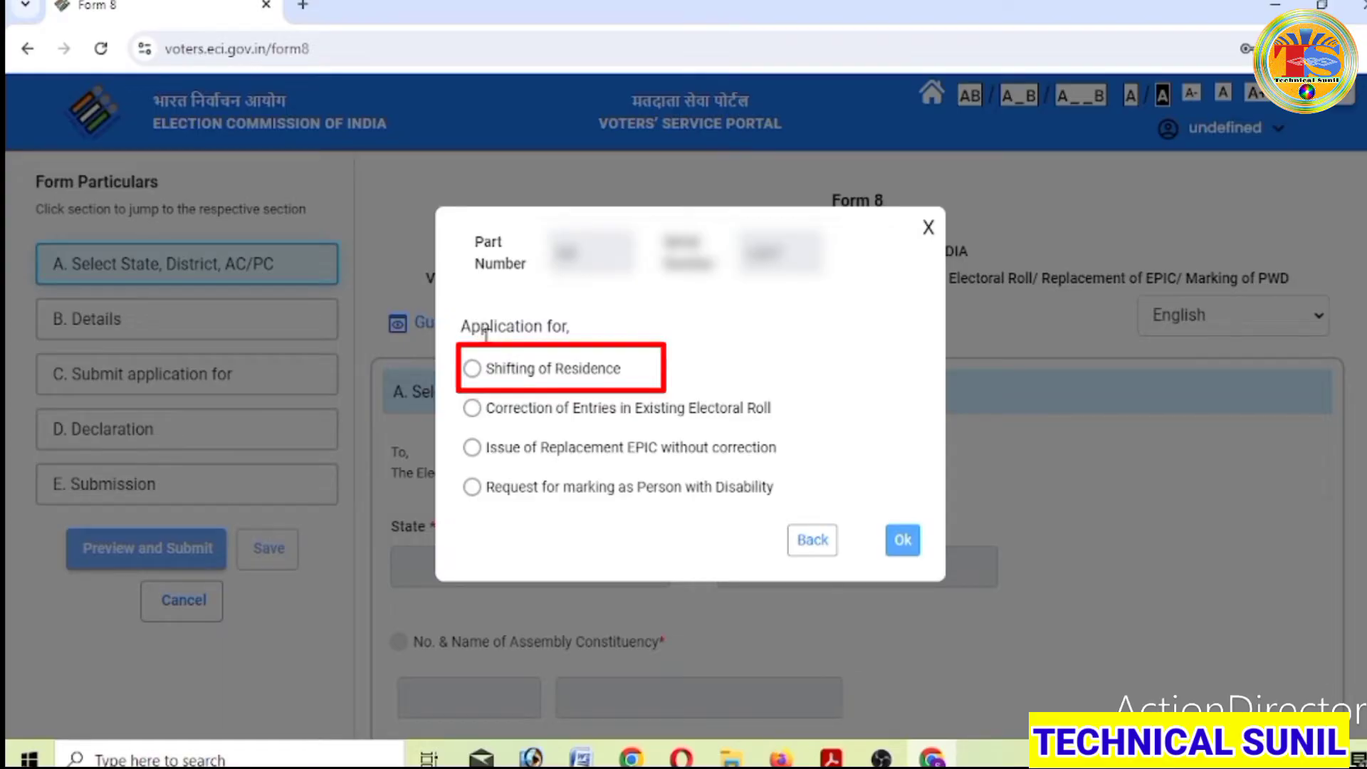
- Set the application to Shifting of Residence, Outside Assembly Constituency, and confirm
{"action": "left_click", "coordinate": [472, 369]}
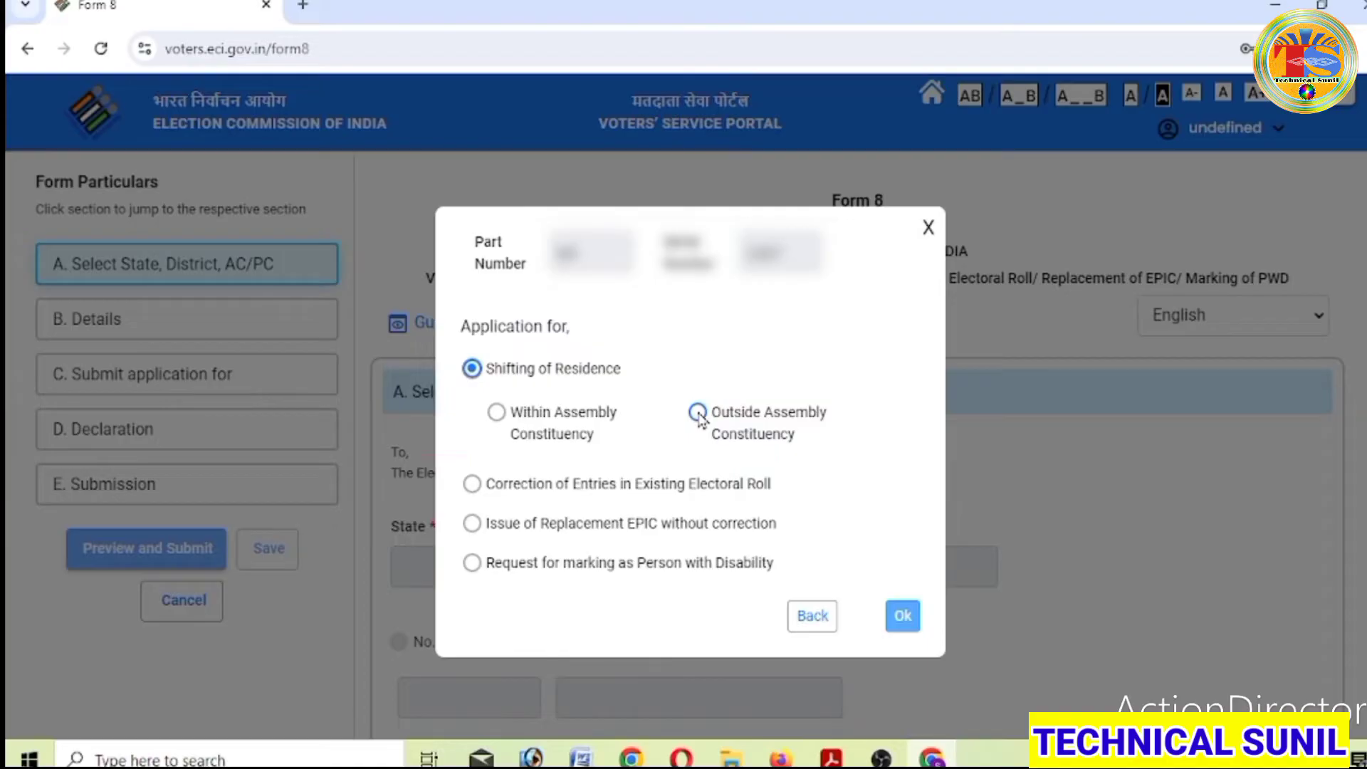
{"action": "left_click", "coordinate": [698, 415]}
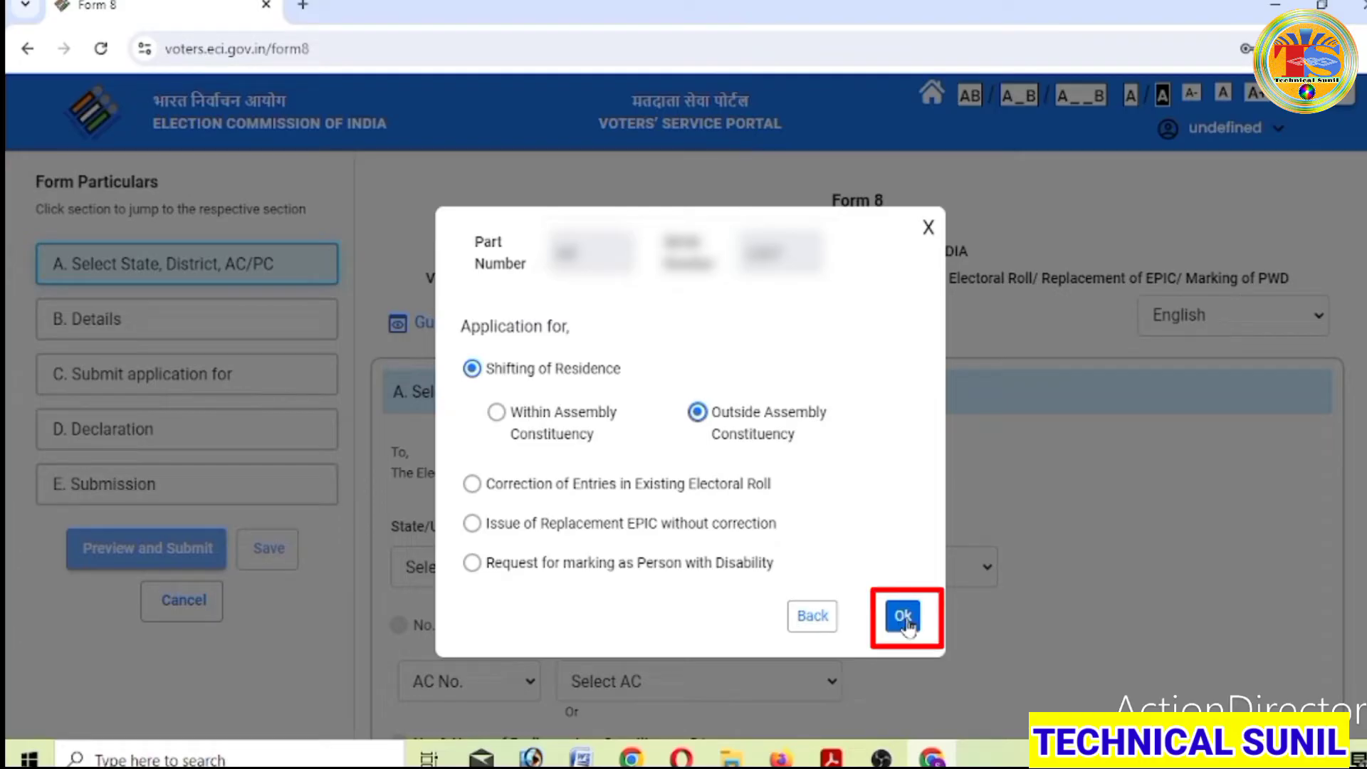
{"action": "left_click", "coordinate": [905, 618]}
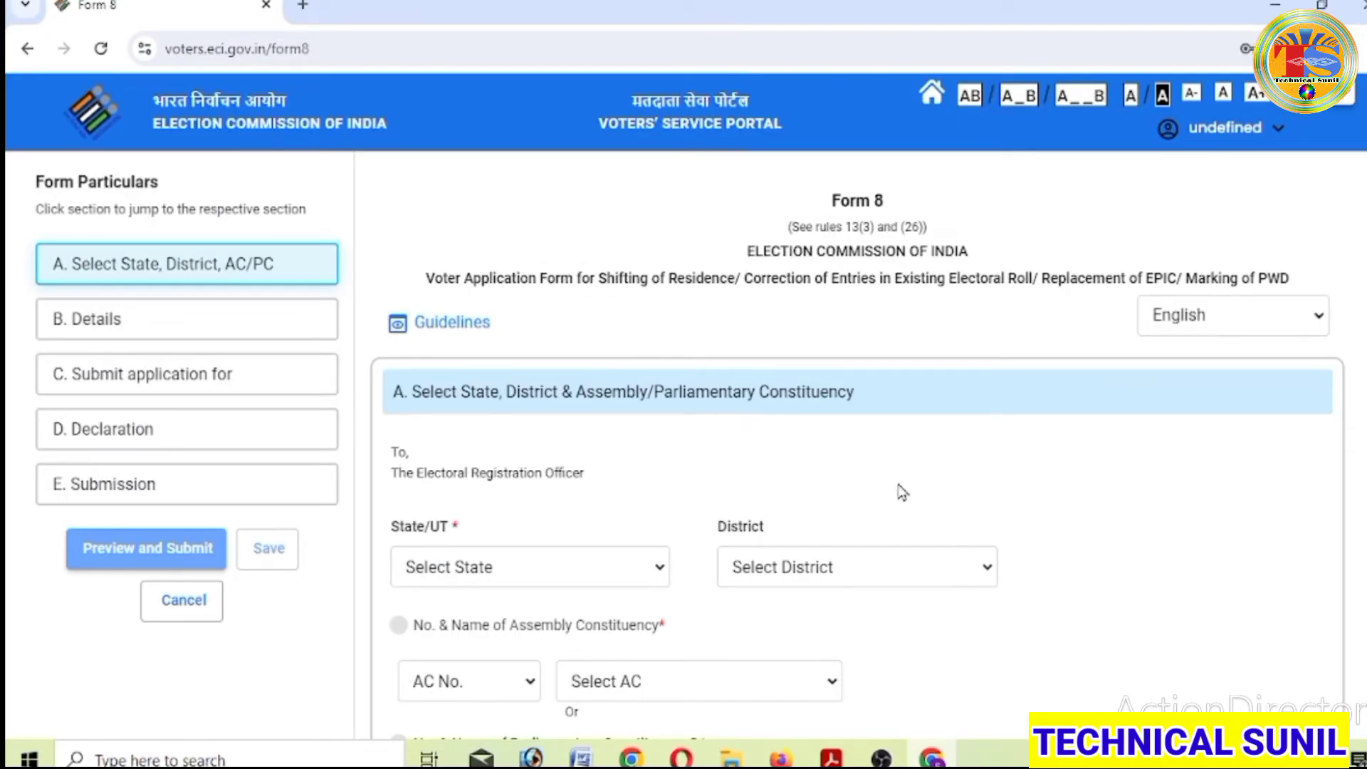
{"action": "scroll", "coordinate": [903, 492], "scroll_direction": "down", "scroll_amount": 2}
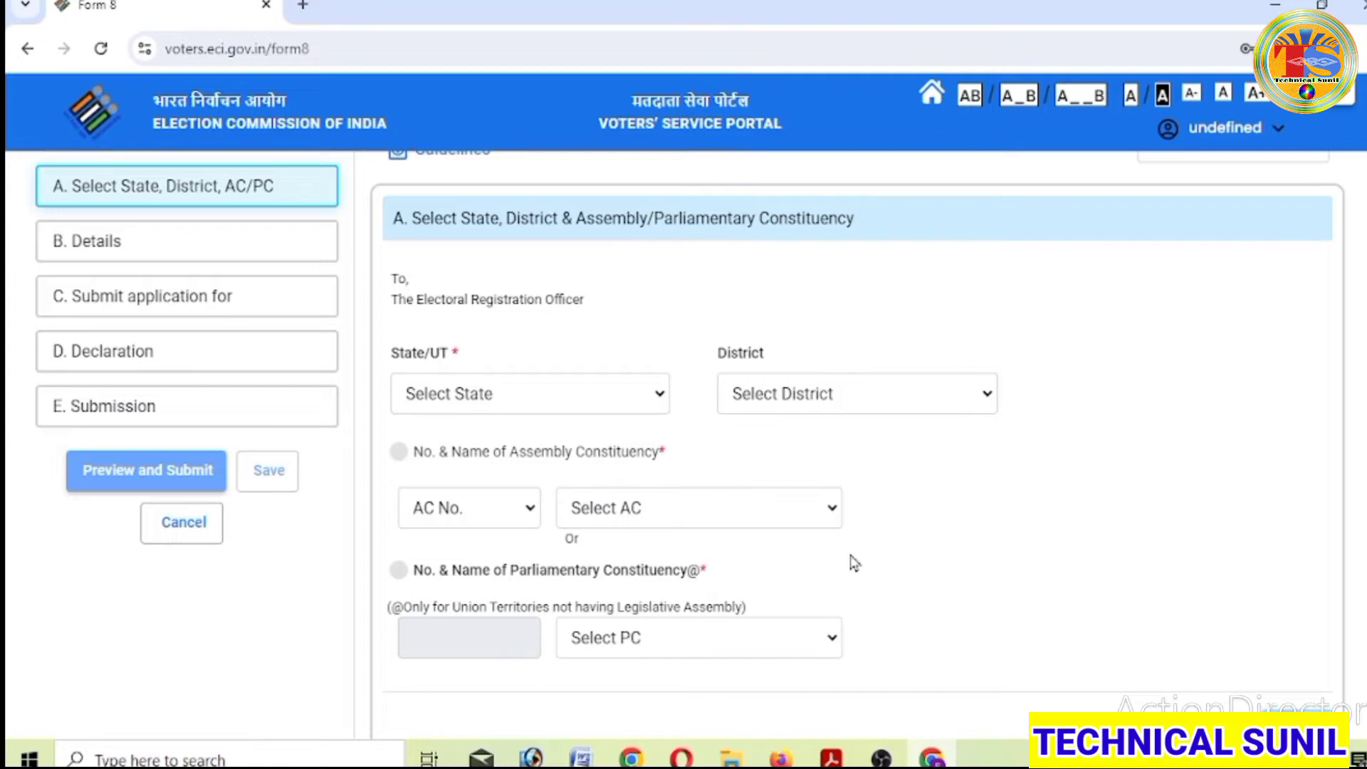
{"action": "scroll", "coordinate": [855, 561], "scroll_direction": "down", "scroll_amount": 2}
{"action": "scroll", "coordinate": [854, 562], "scroll_direction": "up", "scroll_amount": 4}
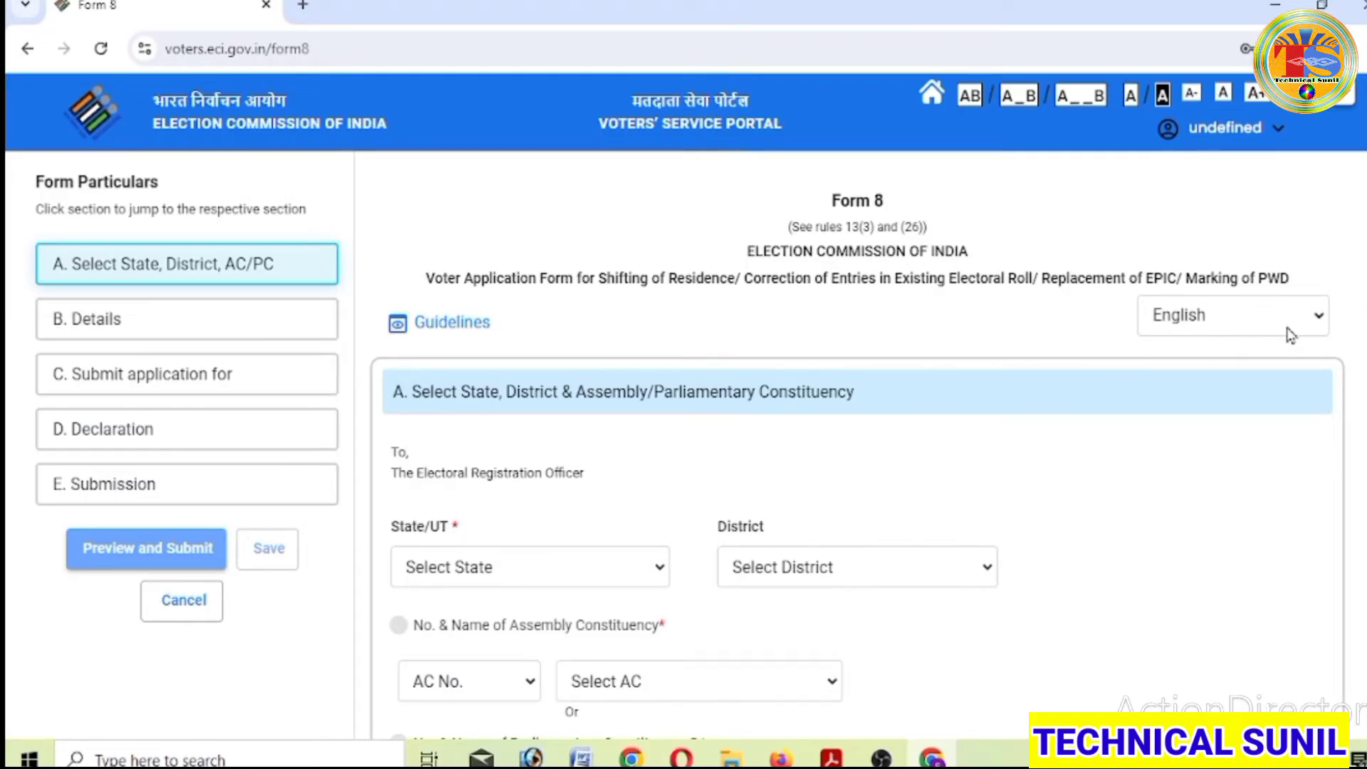
{"action": "left_click", "coordinate": [1317, 321]}
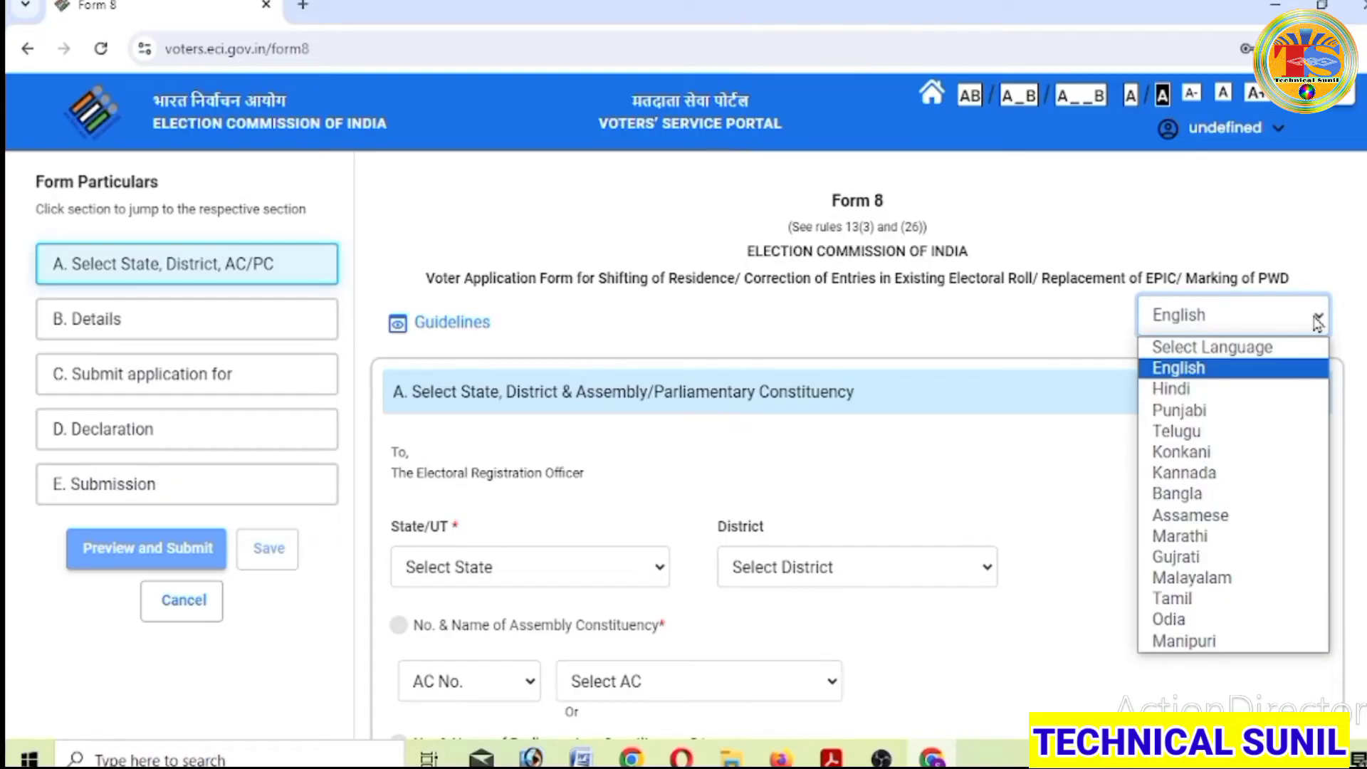
{"action": "left_click", "coordinate": [1319, 323]}
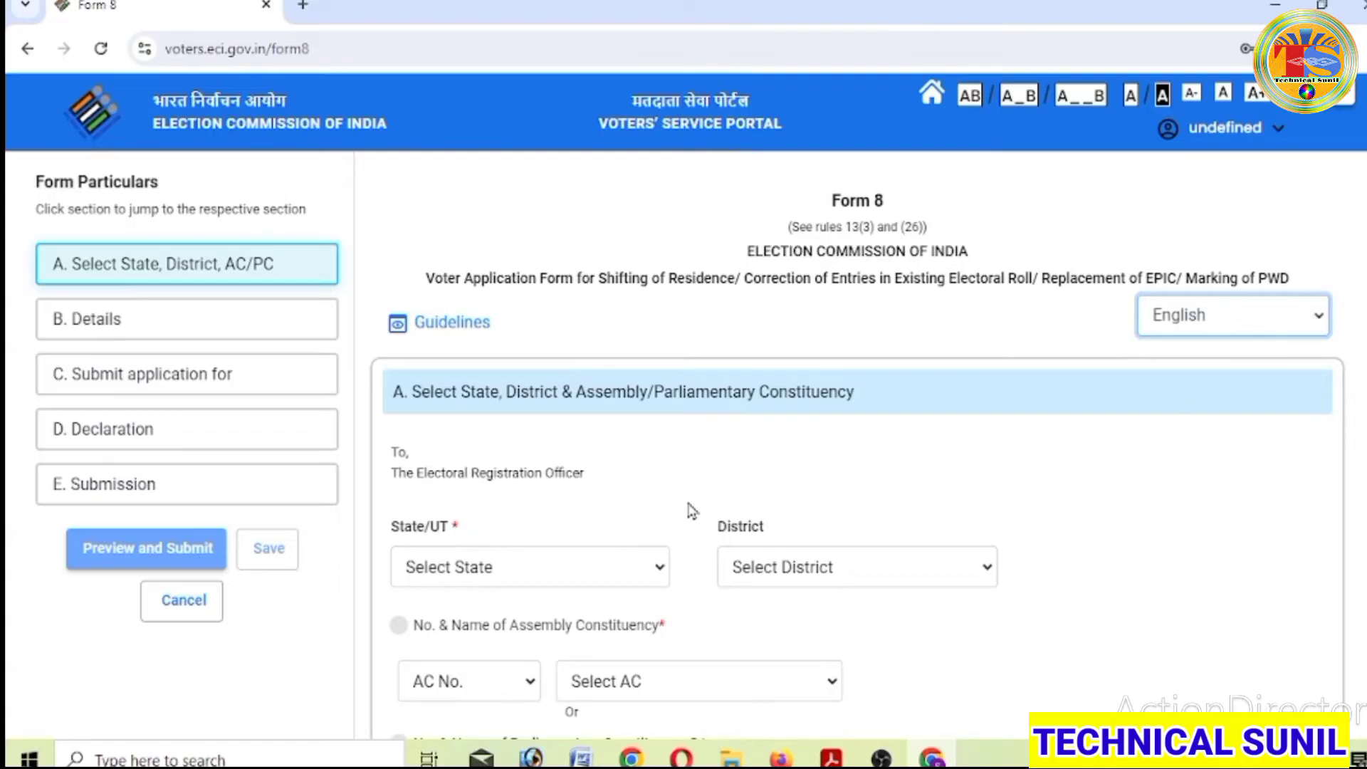
{"action": "scroll", "coordinate": [760, 484], "scroll_direction": "down", "scroll_amount": 2}
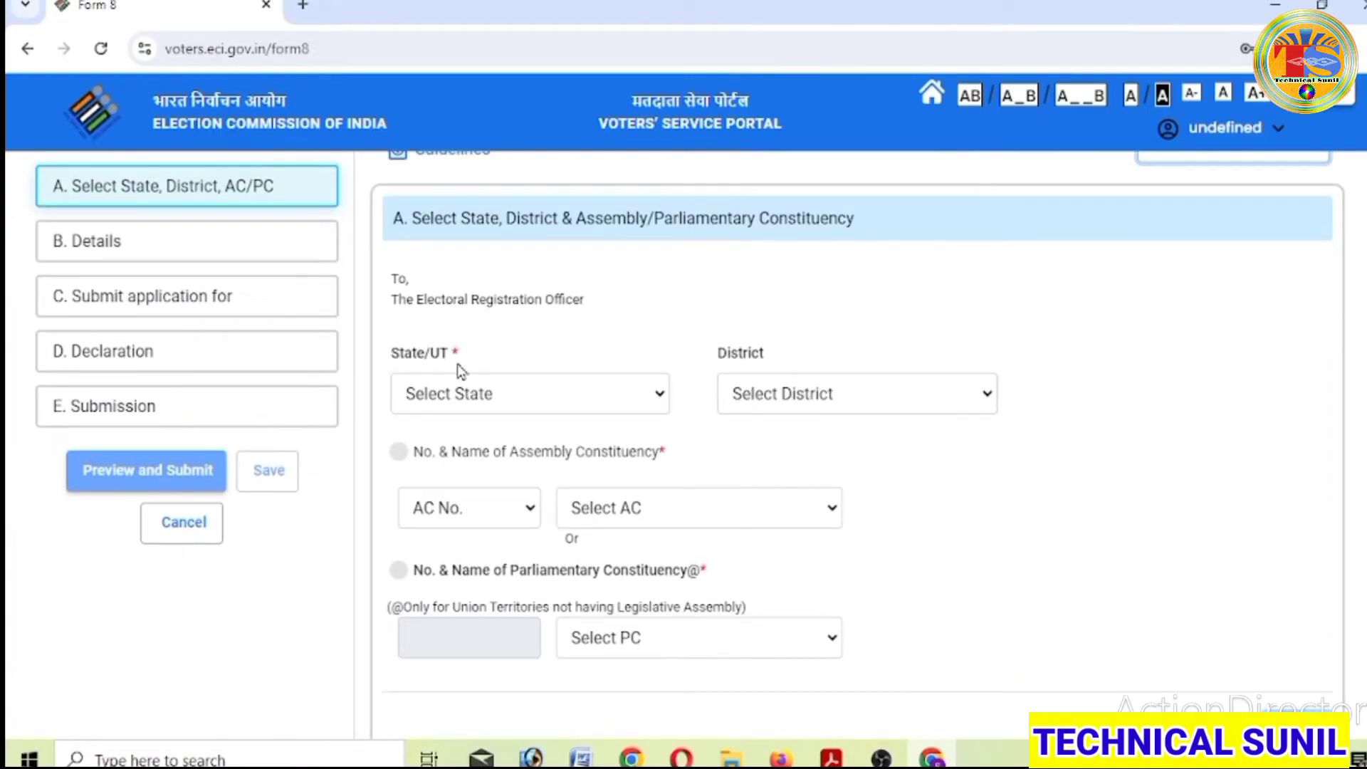
- Select West Bengal as State/UT and PURULIA as District in Section A
{"action": "left_click", "coordinate": [657, 413]}
{"action": "scroll", "coordinate": [541, 299], "scroll_direction": "down", "scroll_amount": 5}
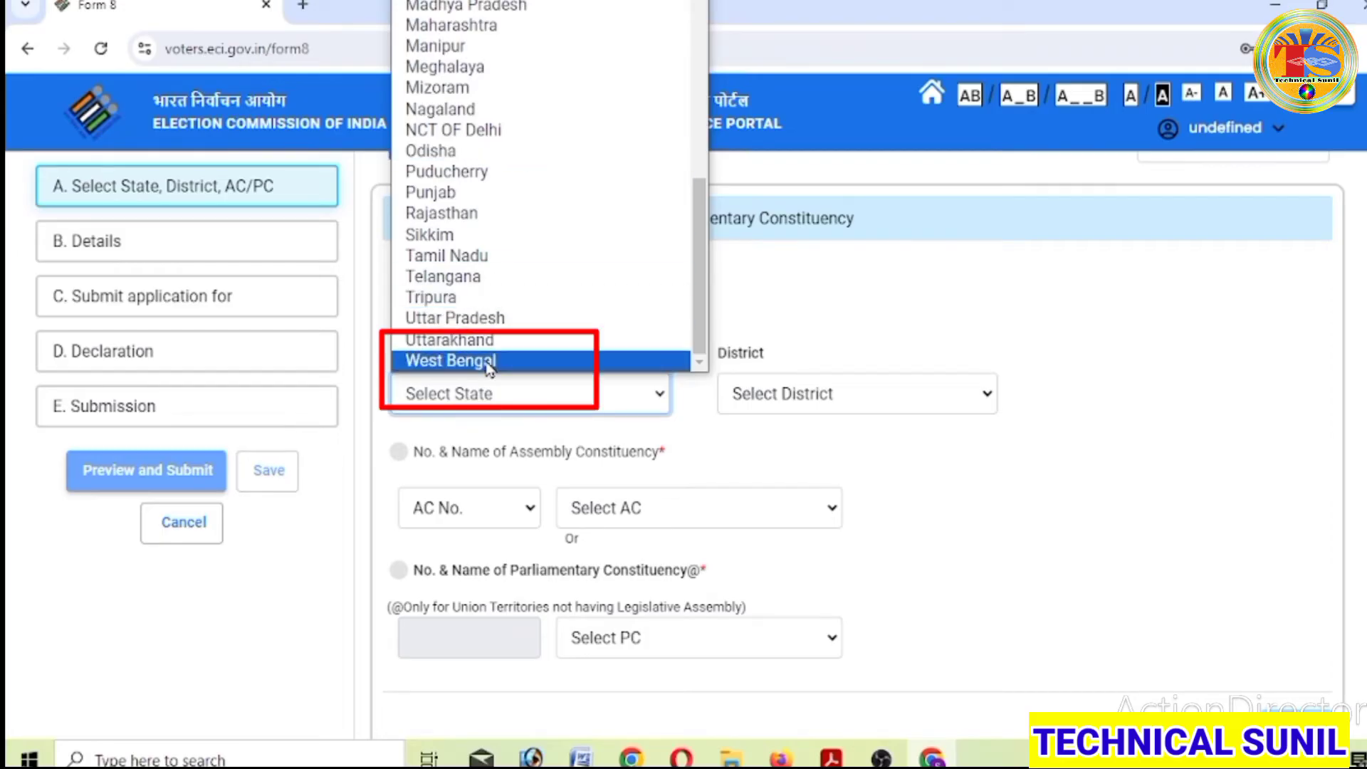
{"action": "left_click", "coordinate": [489, 363]}
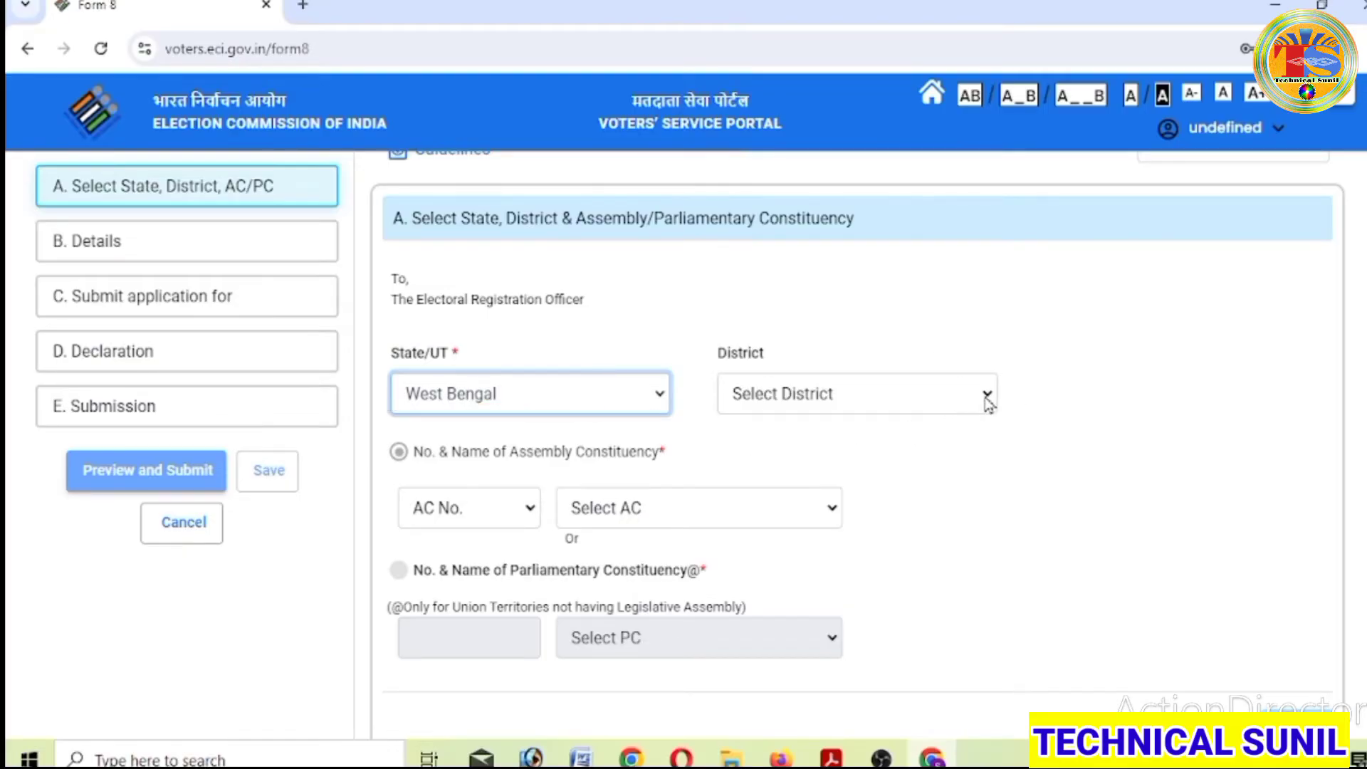
{"action": "left_click", "coordinate": [987, 395]}
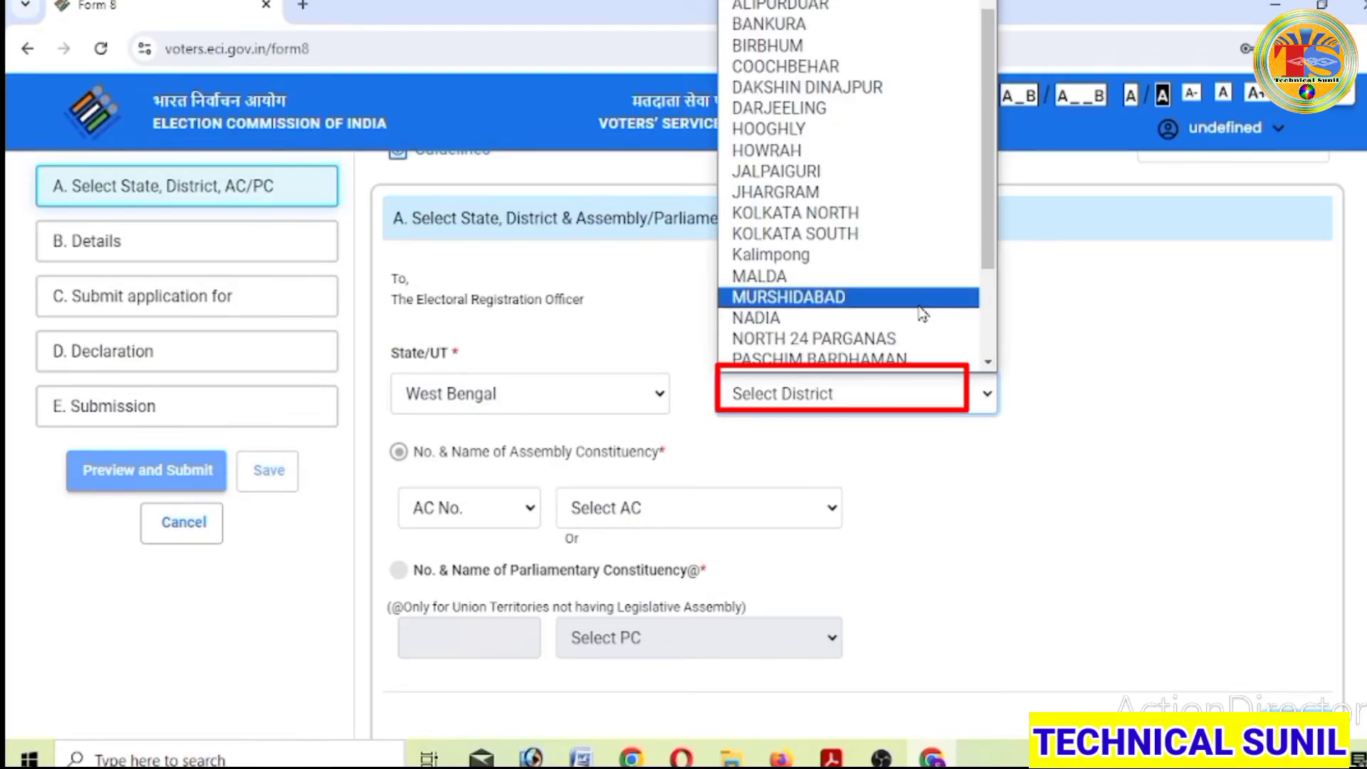
{"action": "scroll", "coordinate": [923, 315], "scroll_direction": "down", "scroll_amount": 2}
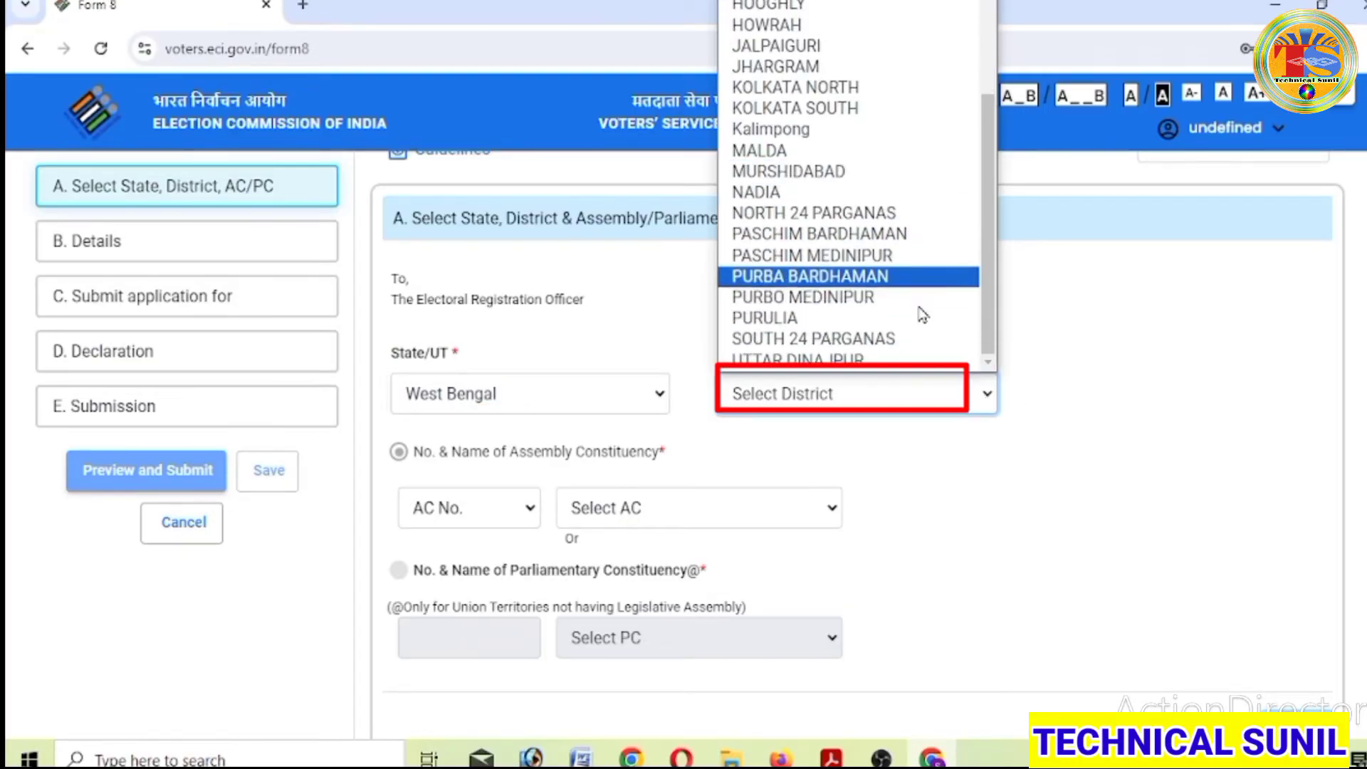
{"action": "left_click", "coordinate": [873, 319]}
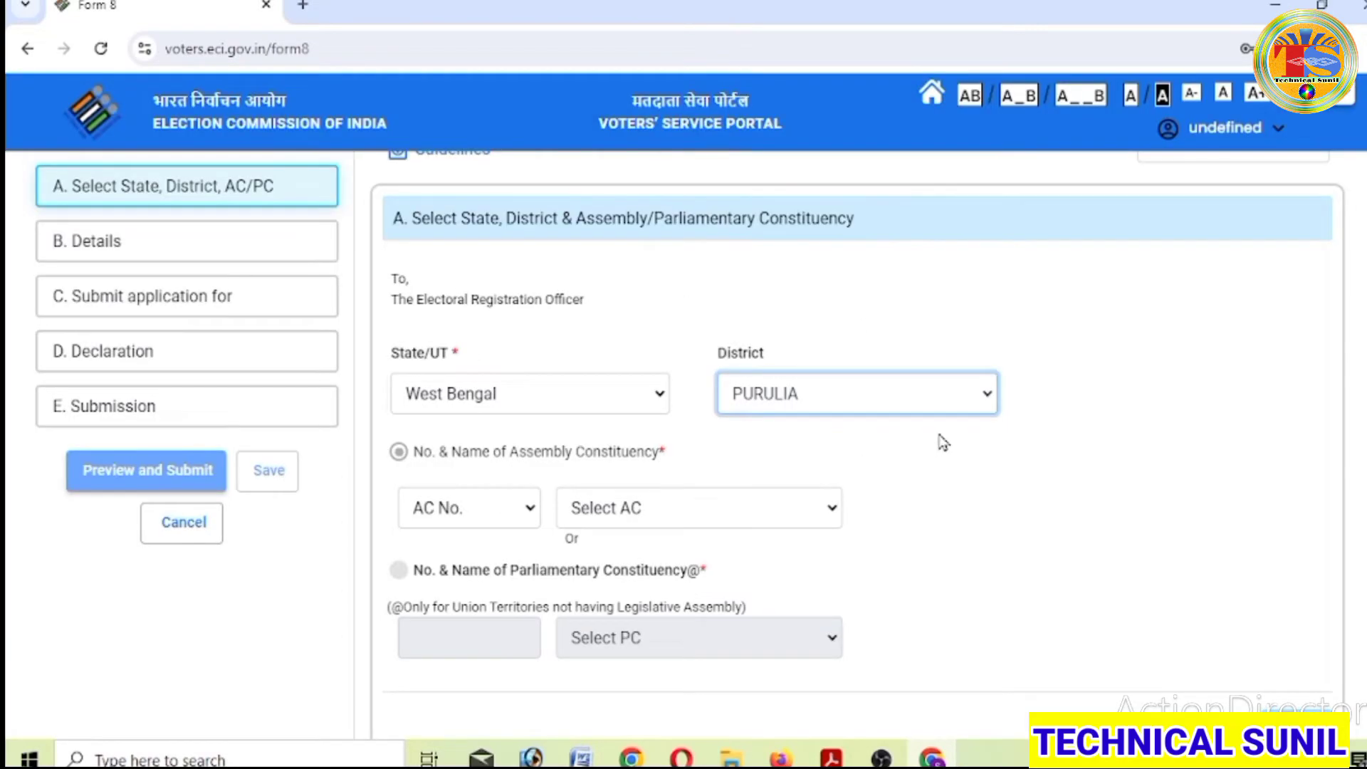
{"action": "scroll", "coordinate": [943, 443], "scroll_direction": "down", "scroll_amount": 2}
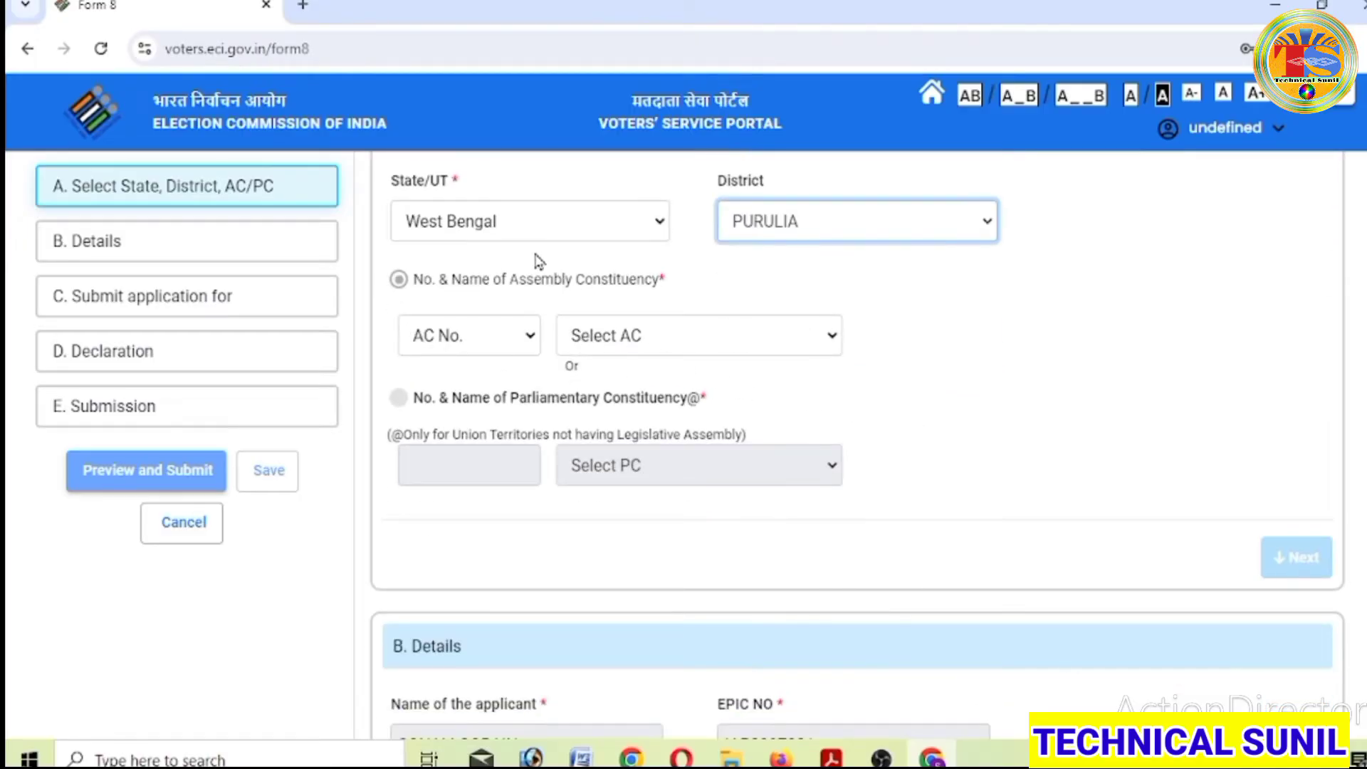
{"action": "left_click", "coordinate": [837, 335]}
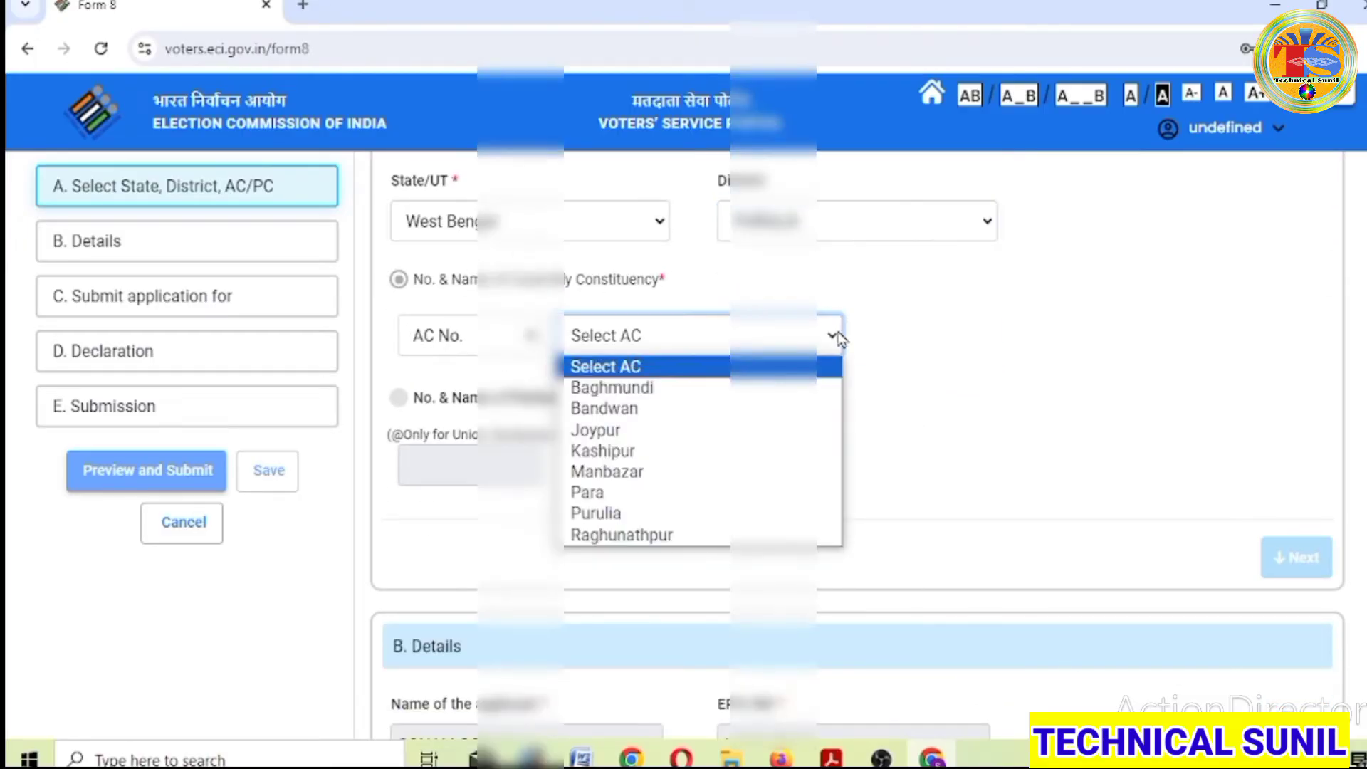
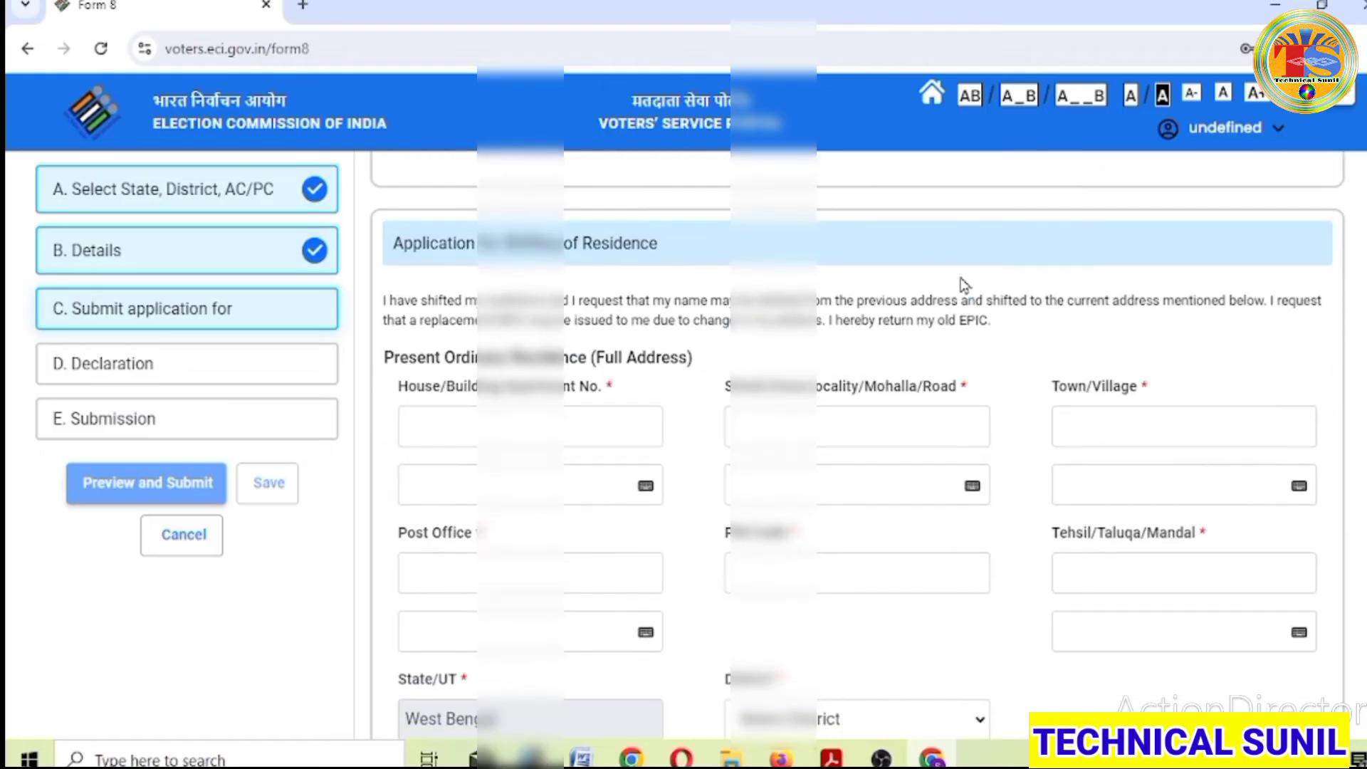
{"action": "scroll", "coordinate": [963, 284], "scroll_direction": "down", "scroll_amount": 2}
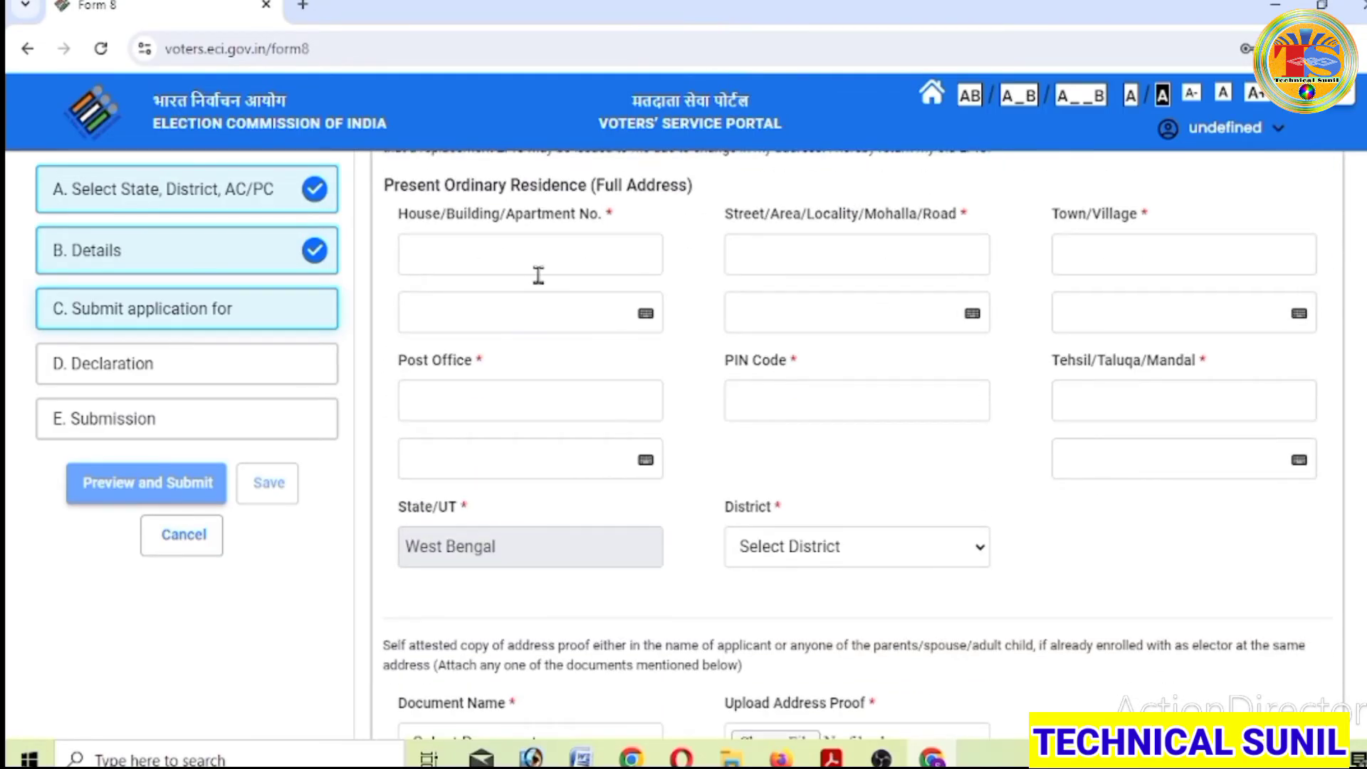
{"action": "scroll", "coordinate": [539, 276], "scroll_direction": "up", "scroll_amount": 2}
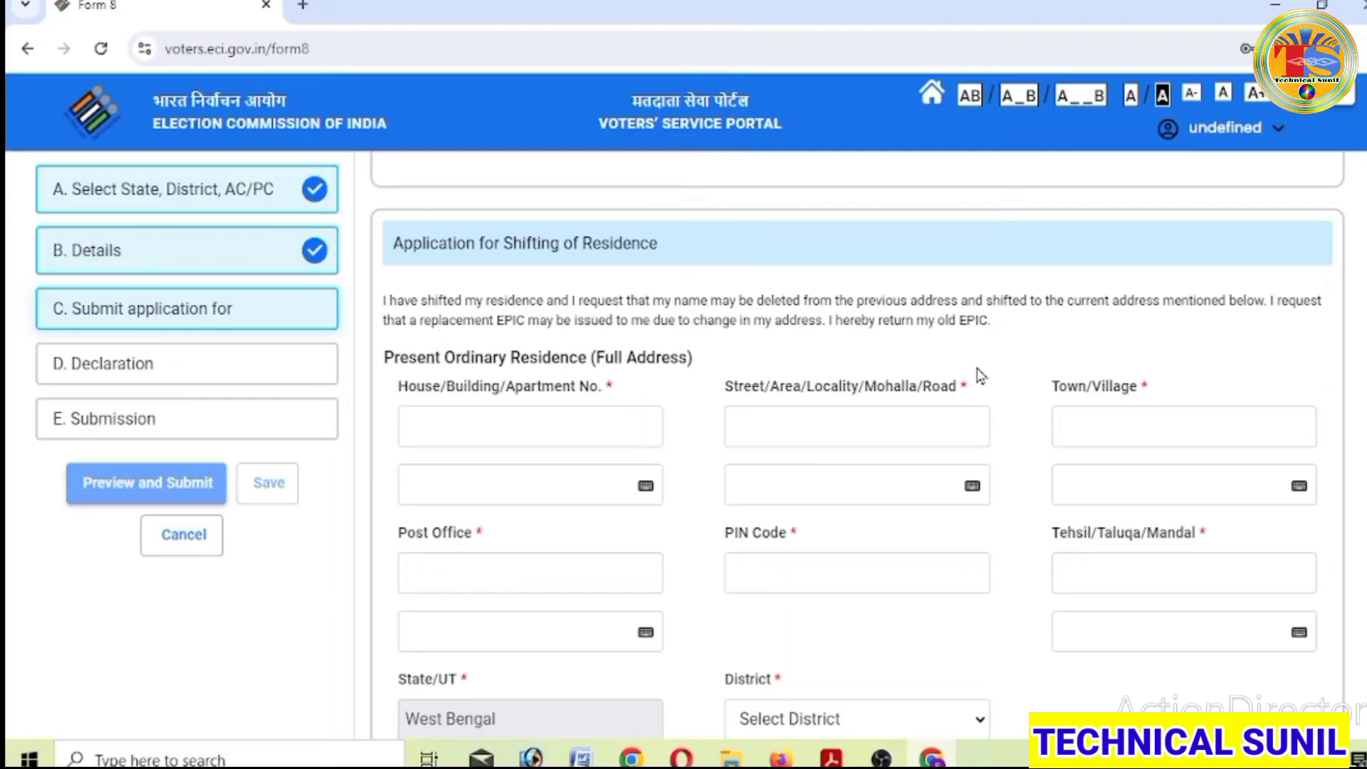
{"action": "scroll", "coordinate": [978, 374], "scroll_direction": "down", "scroll_amount": 1}
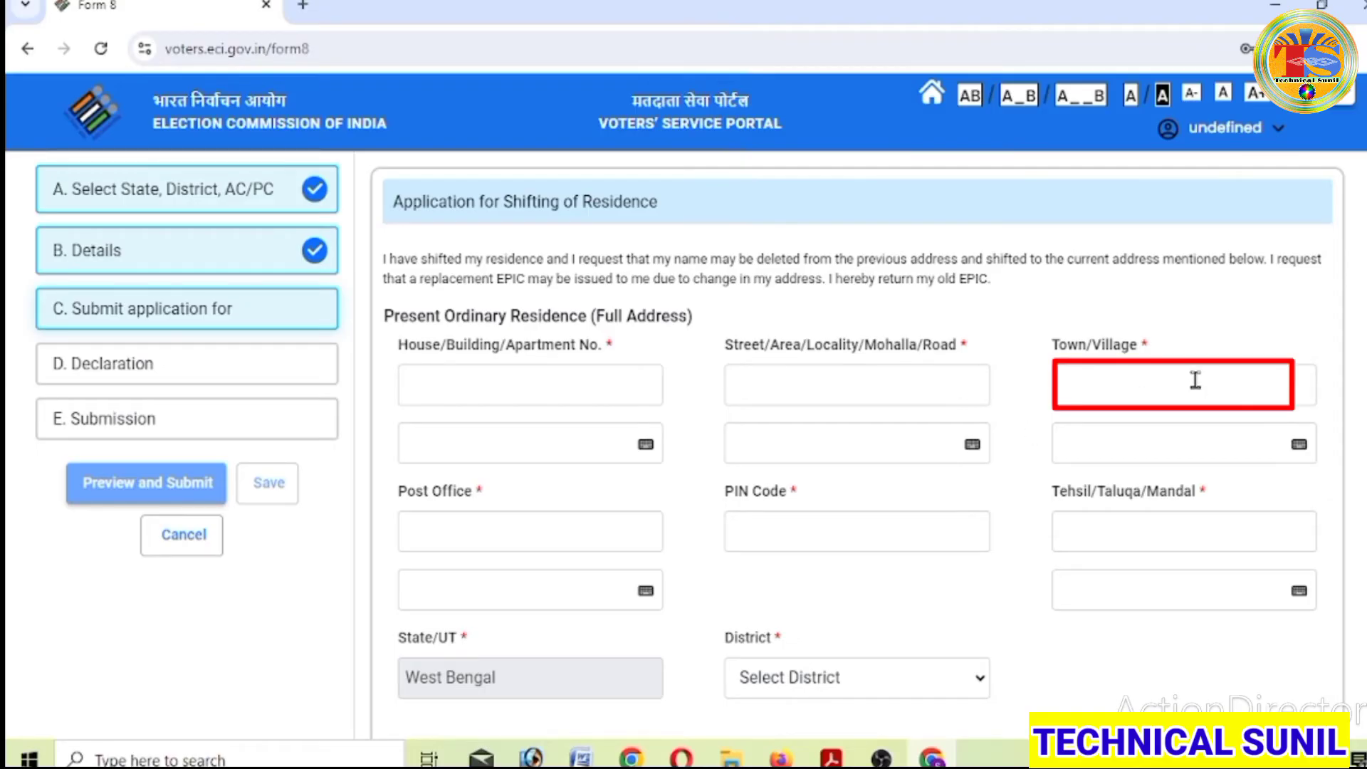
{"action": "scroll", "coordinate": [970, 513], "scroll_direction": "down", "scroll_amount": 2}
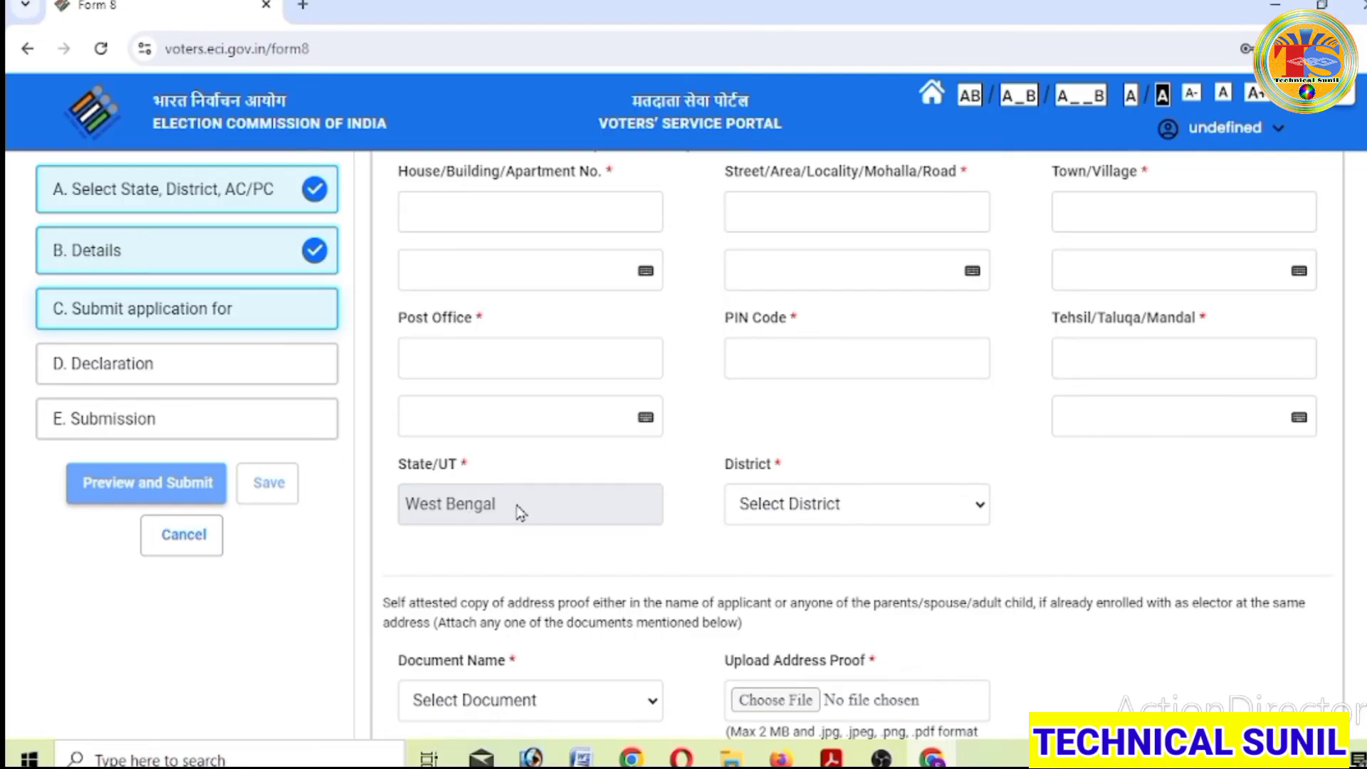
- Choose PURULIA in the District dropdown for the new residence
{"action": "left_click", "coordinate": [980, 507]}
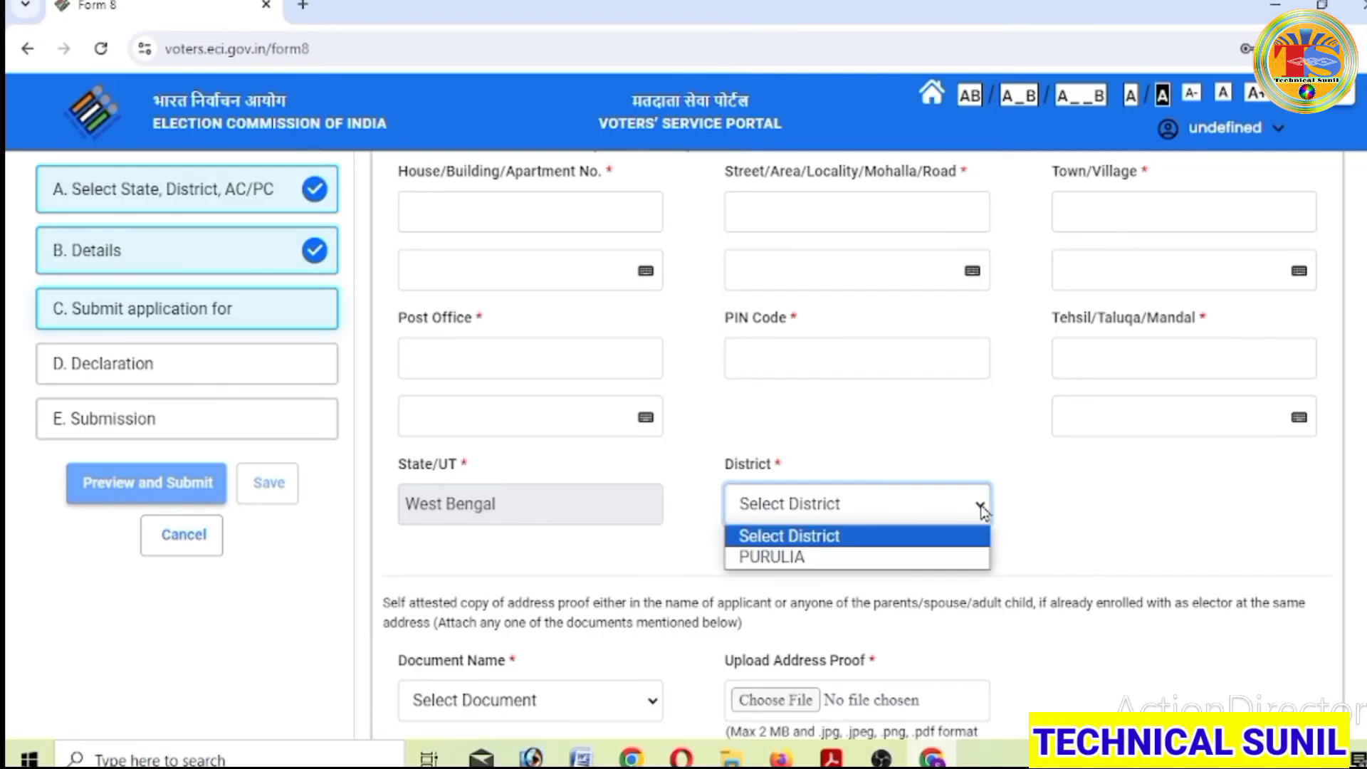
{"action": "left_click", "coordinate": [848, 560]}
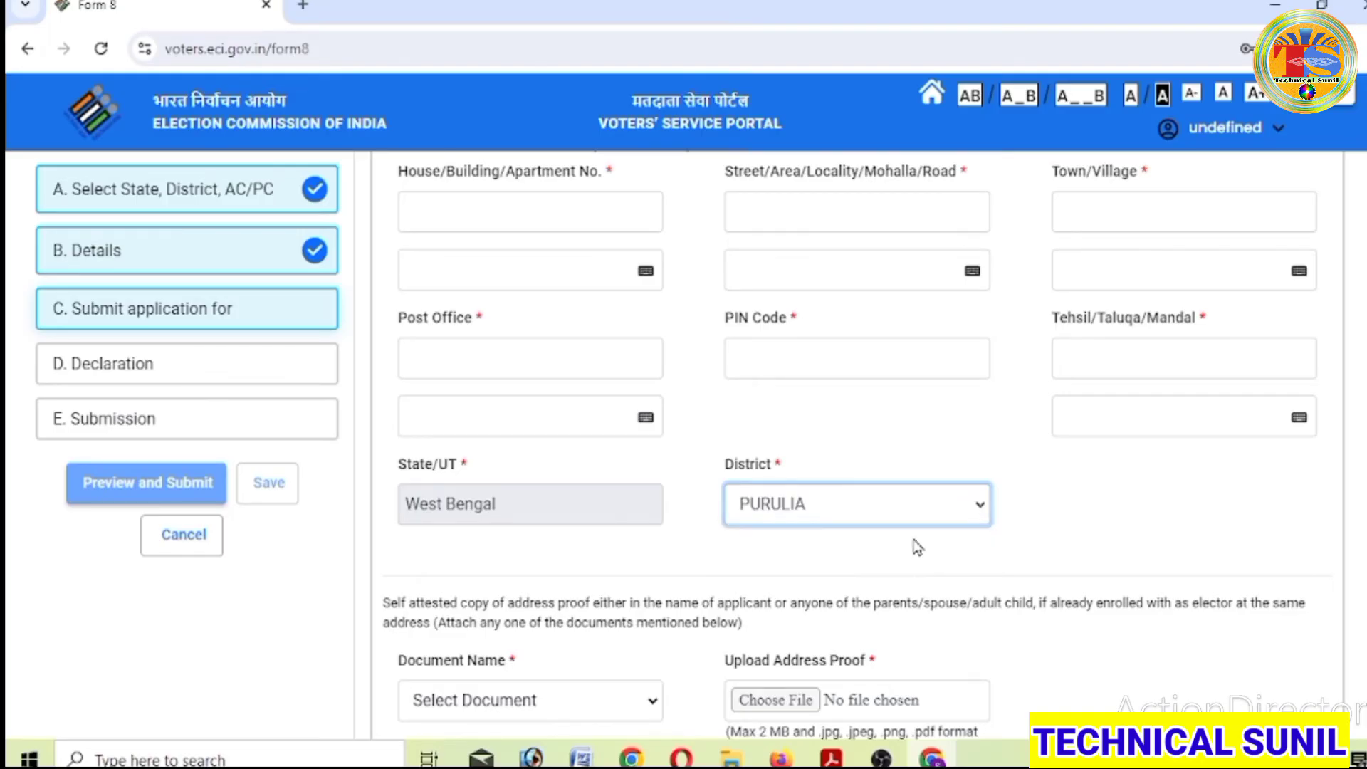
{"action": "scroll", "coordinate": [1038, 531], "scroll_direction": "down", "scroll_amount": 2}
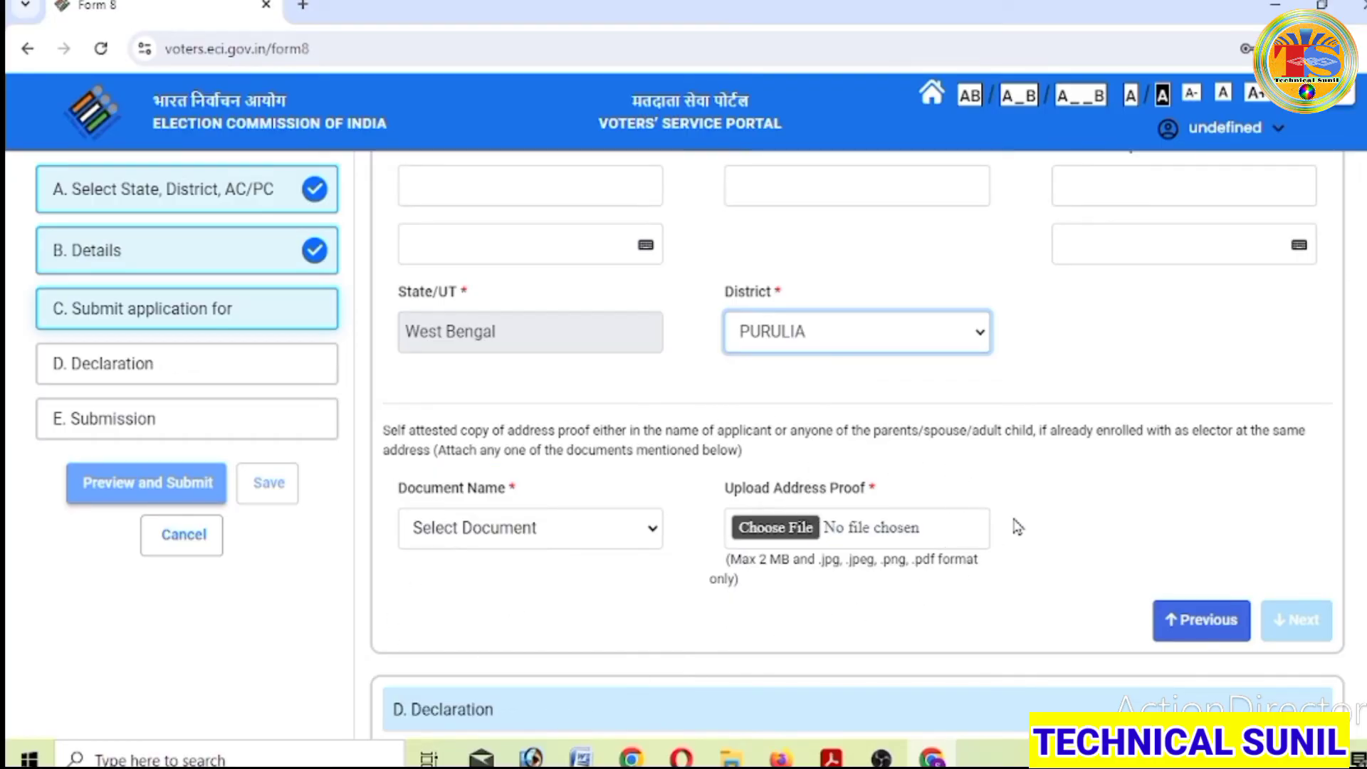
- Select Aadhaar Card as the address-proof document and continue to D. Declaration
{"action": "left_click", "coordinate": [648, 531]}
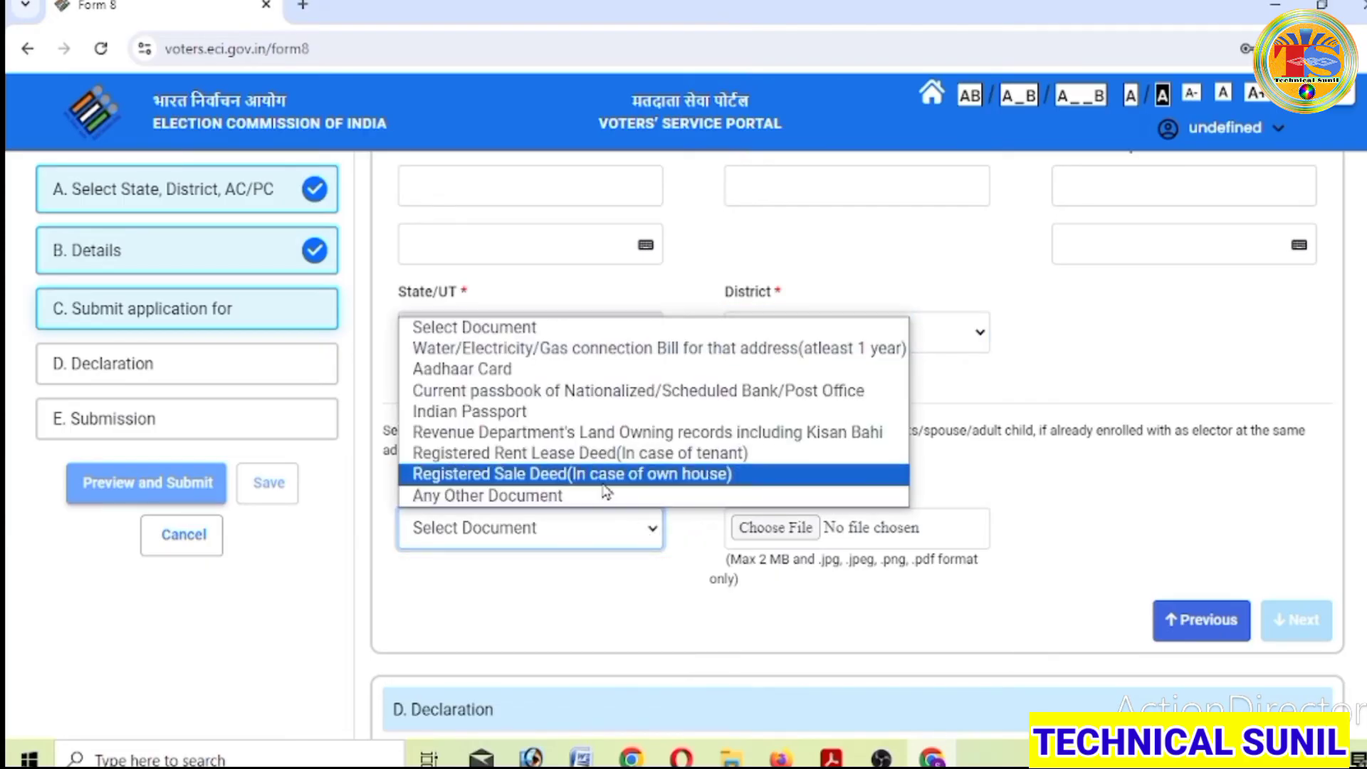
{"action": "left_click", "coordinate": [670, 542]}
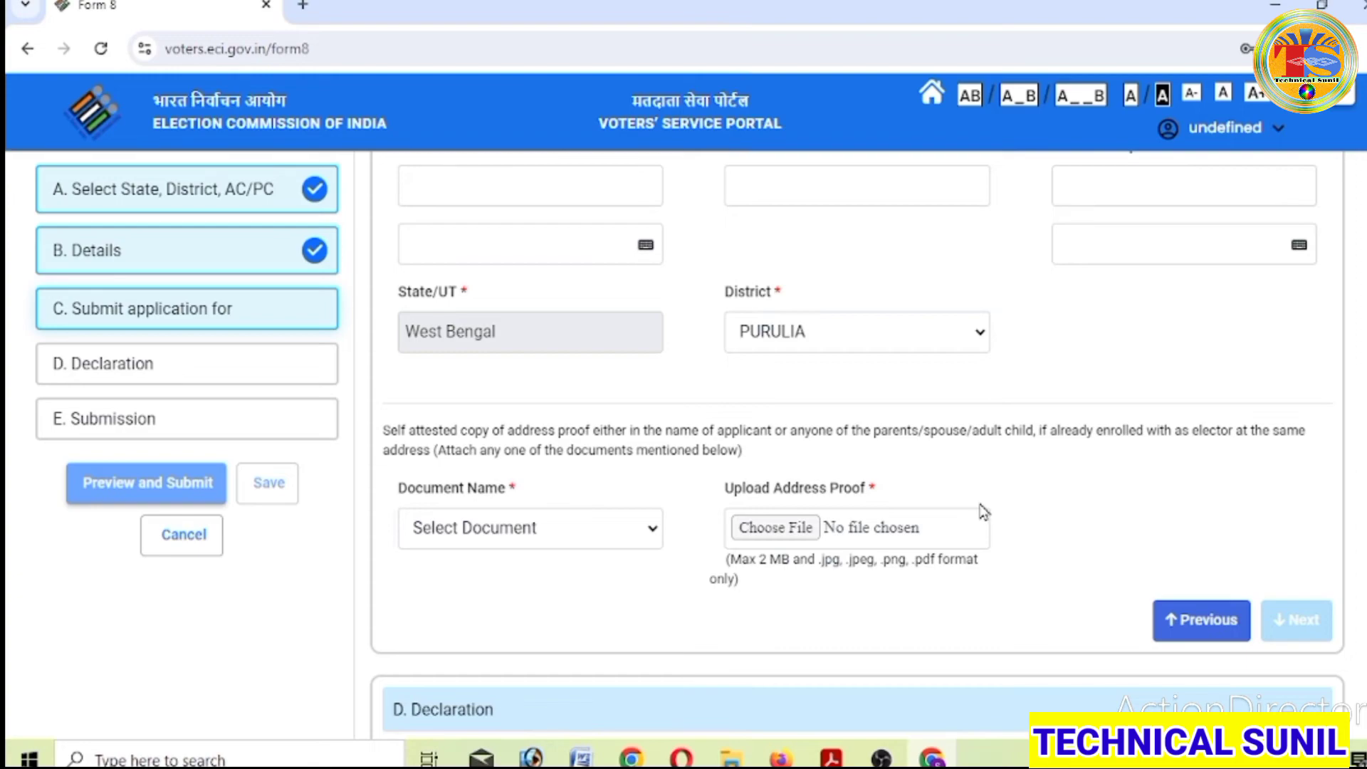
{"action": "left_click", "coordinate": [631, 533]}
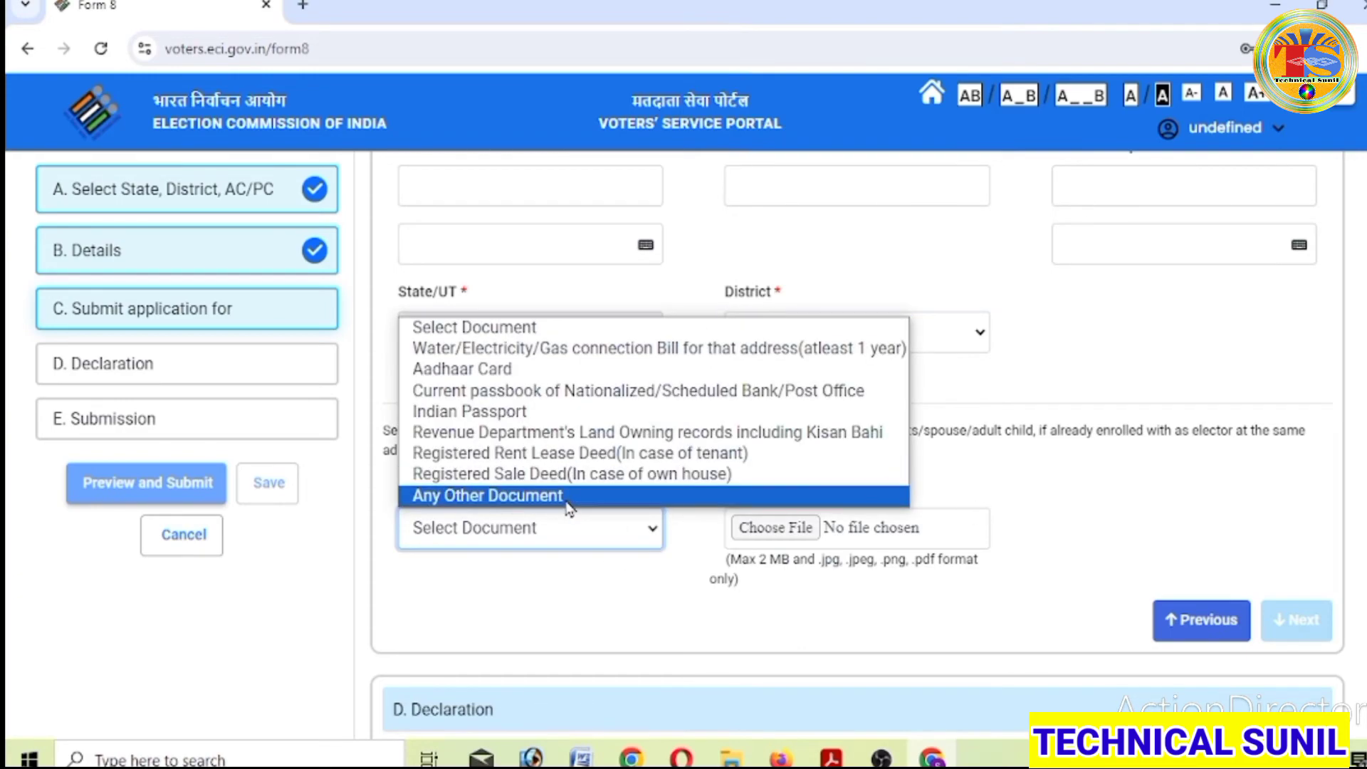
{"action": "left_click", "coordinate": [569, 498]}
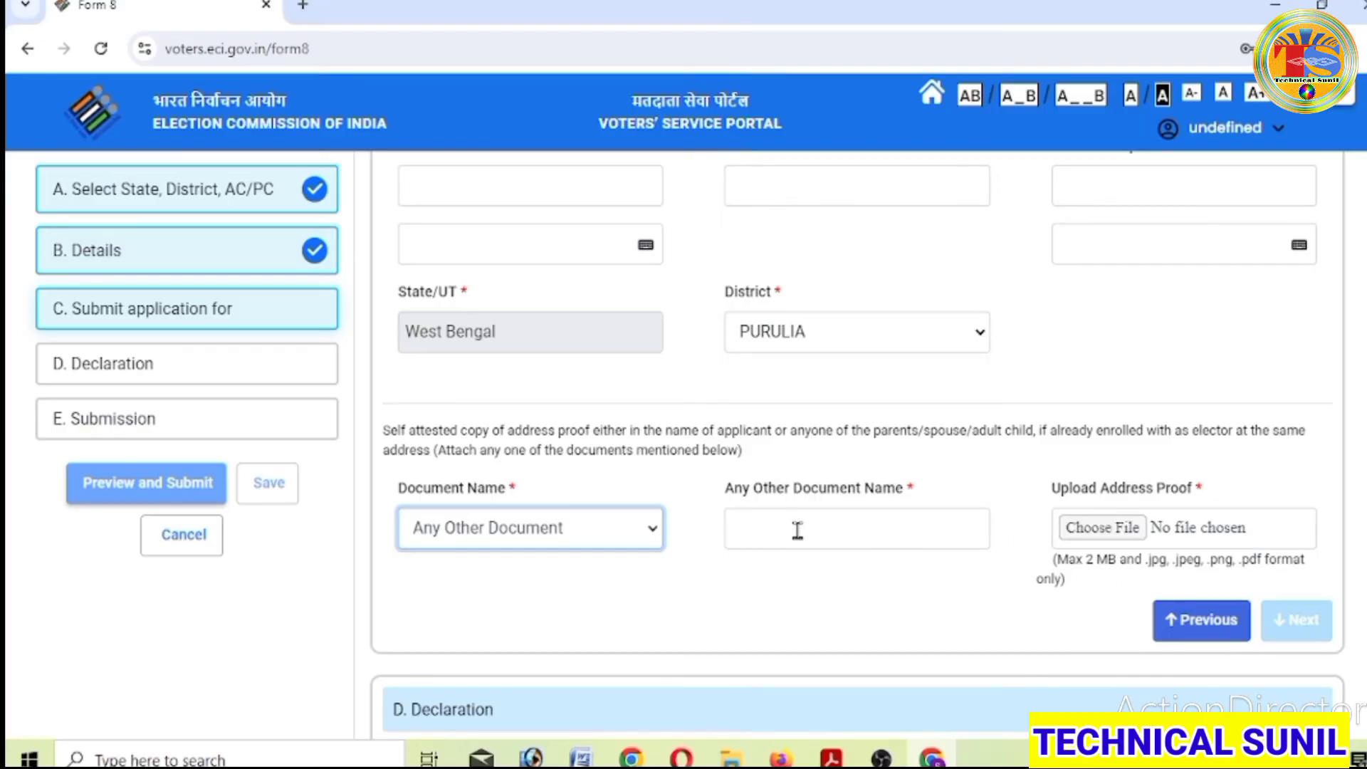
{"action": "left_click", "coordinate": [651, 539]}
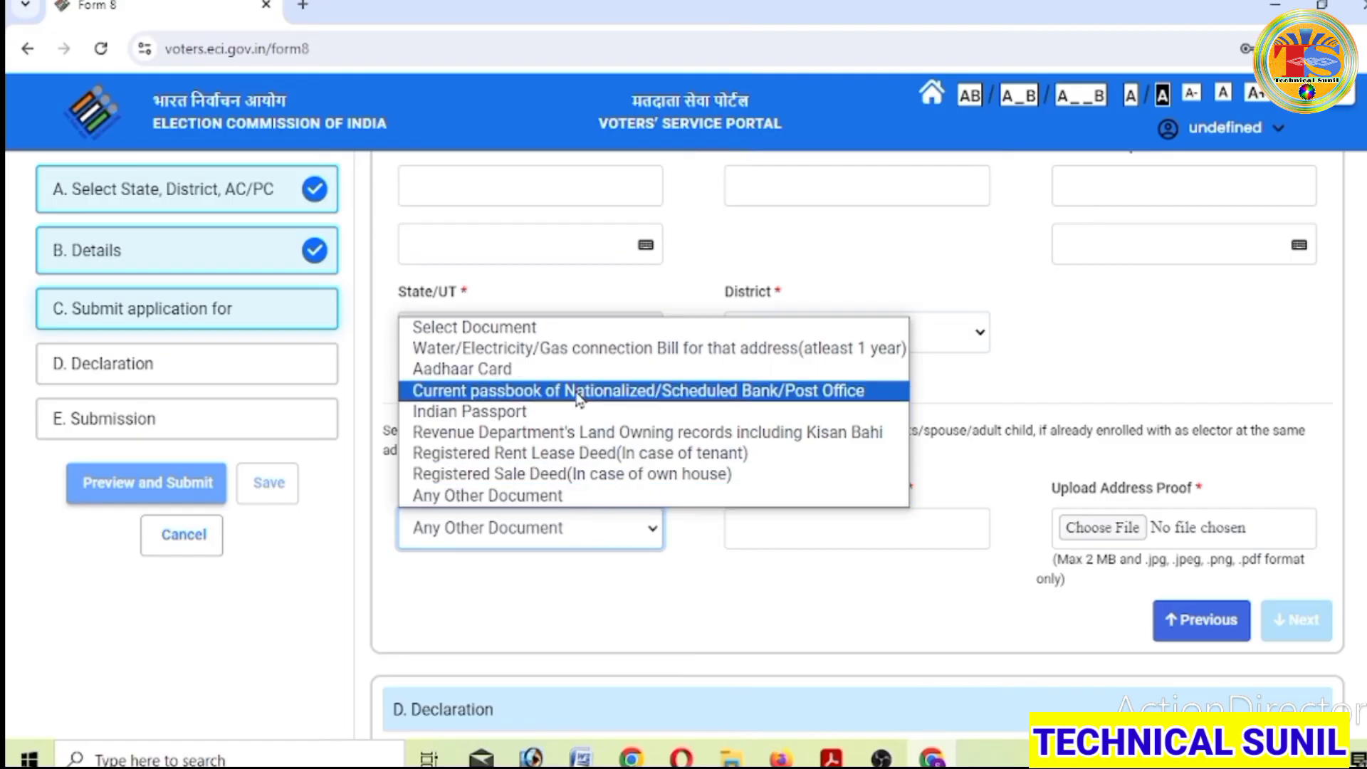
{"action": "left_click", "coordinate": [583, 372]}
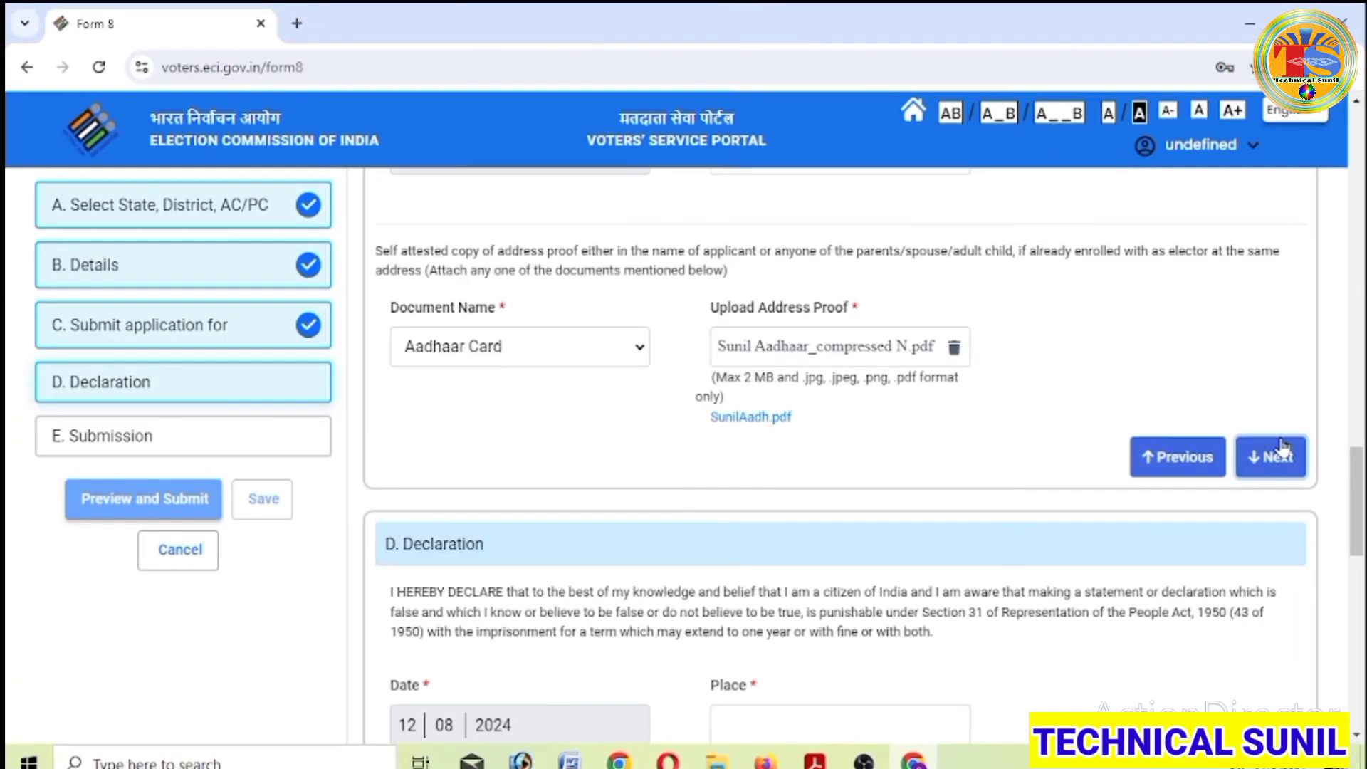
{"action": "left_click", "coordinate": [1279, 454]}
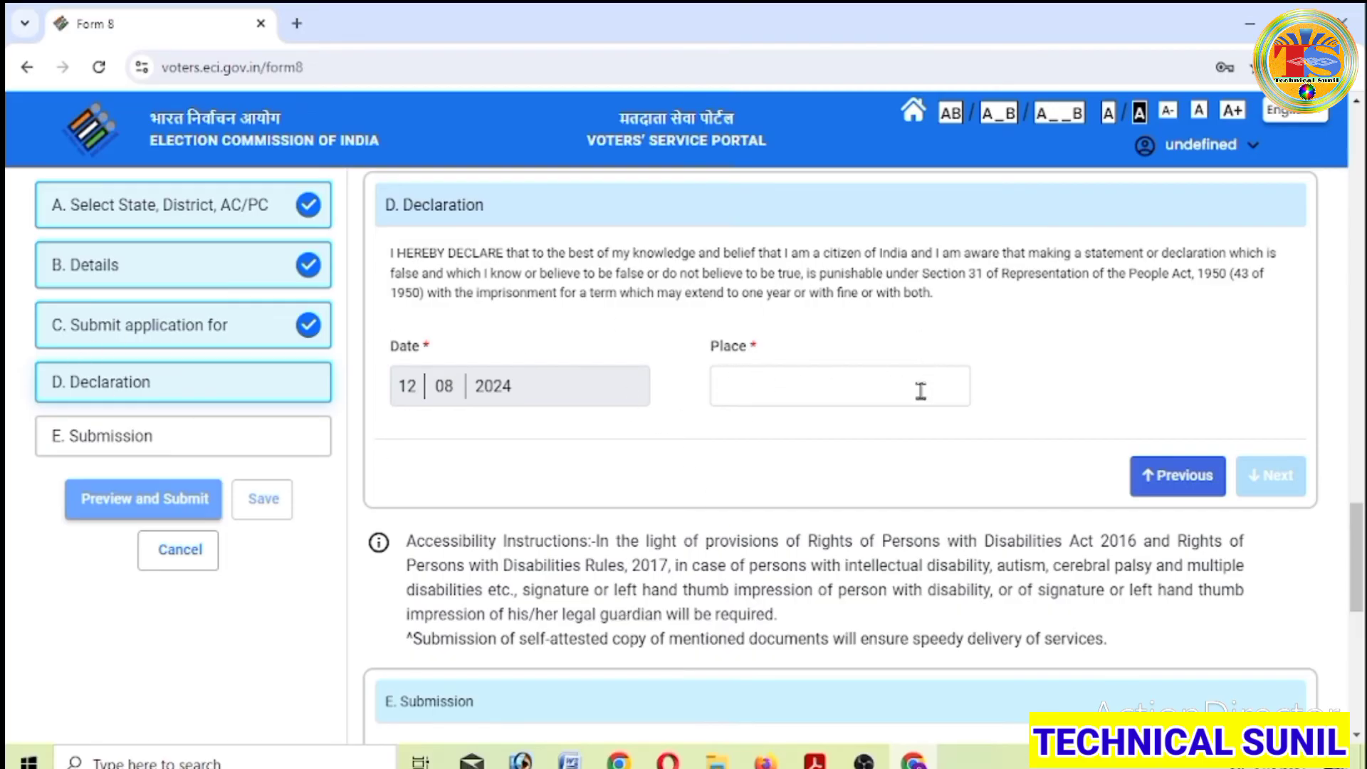
- Enter PURULIA as the place of declaration and proceed to E. Submission
{"action": "left_click", "coordinate": [763, 383]}
{"action": "type", "text": "PURULIA"}
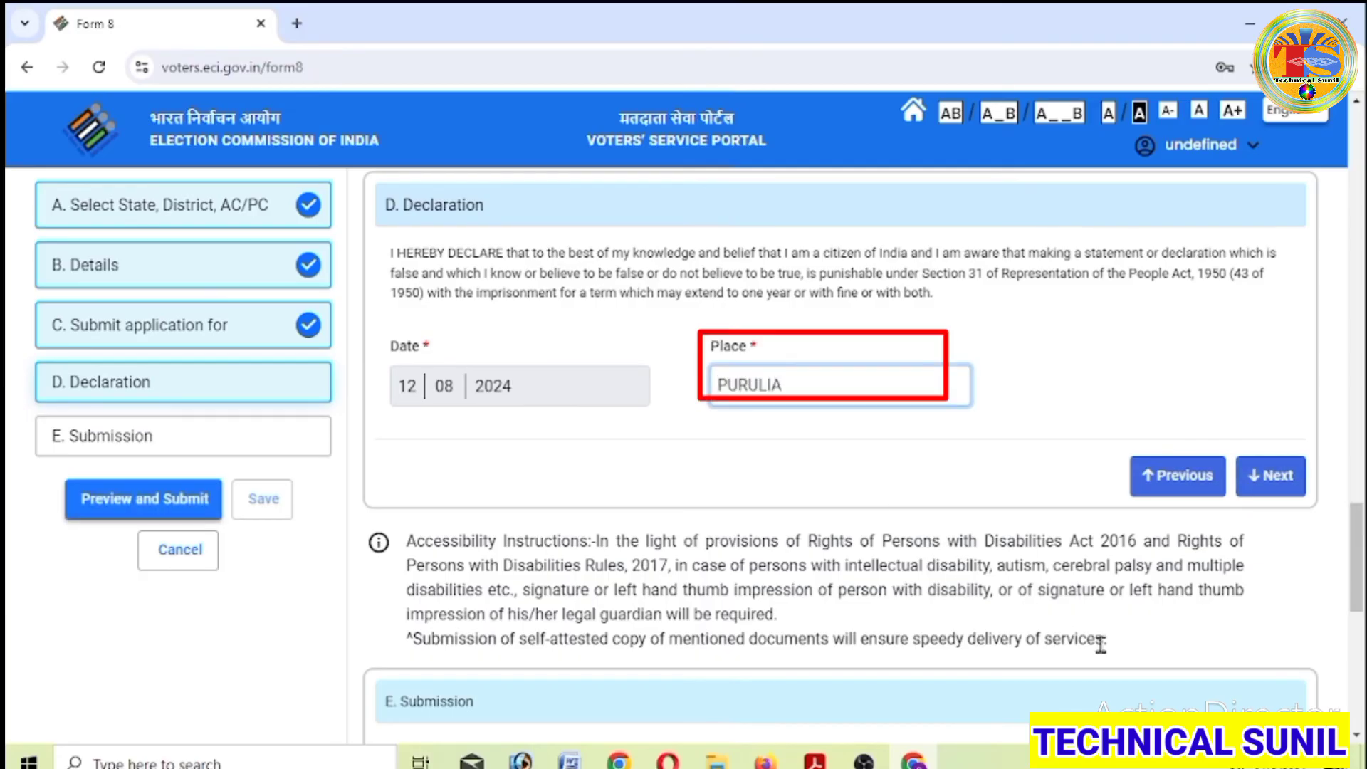
{"action": "left_click", "coordinate": [1036, 440]}
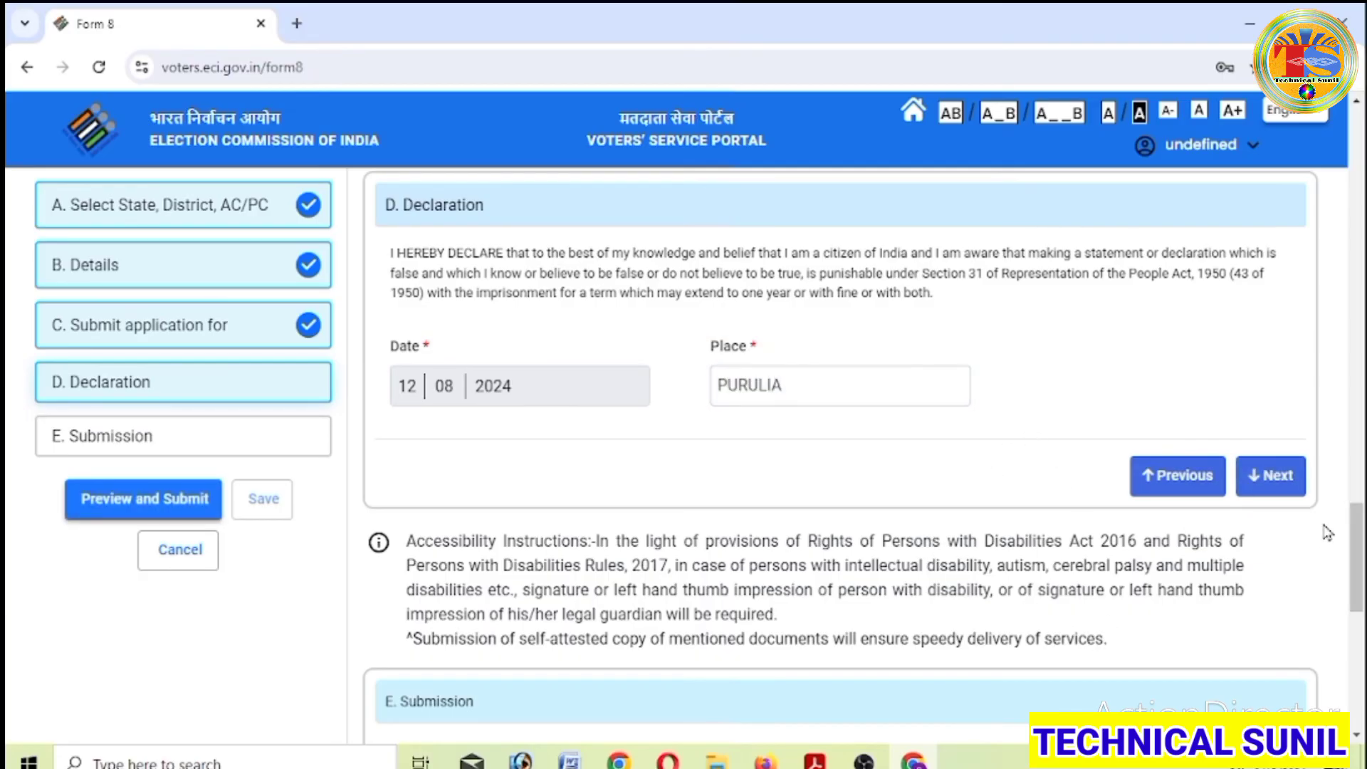
{"action": "left_click", "coordinate": [1272, 476]}
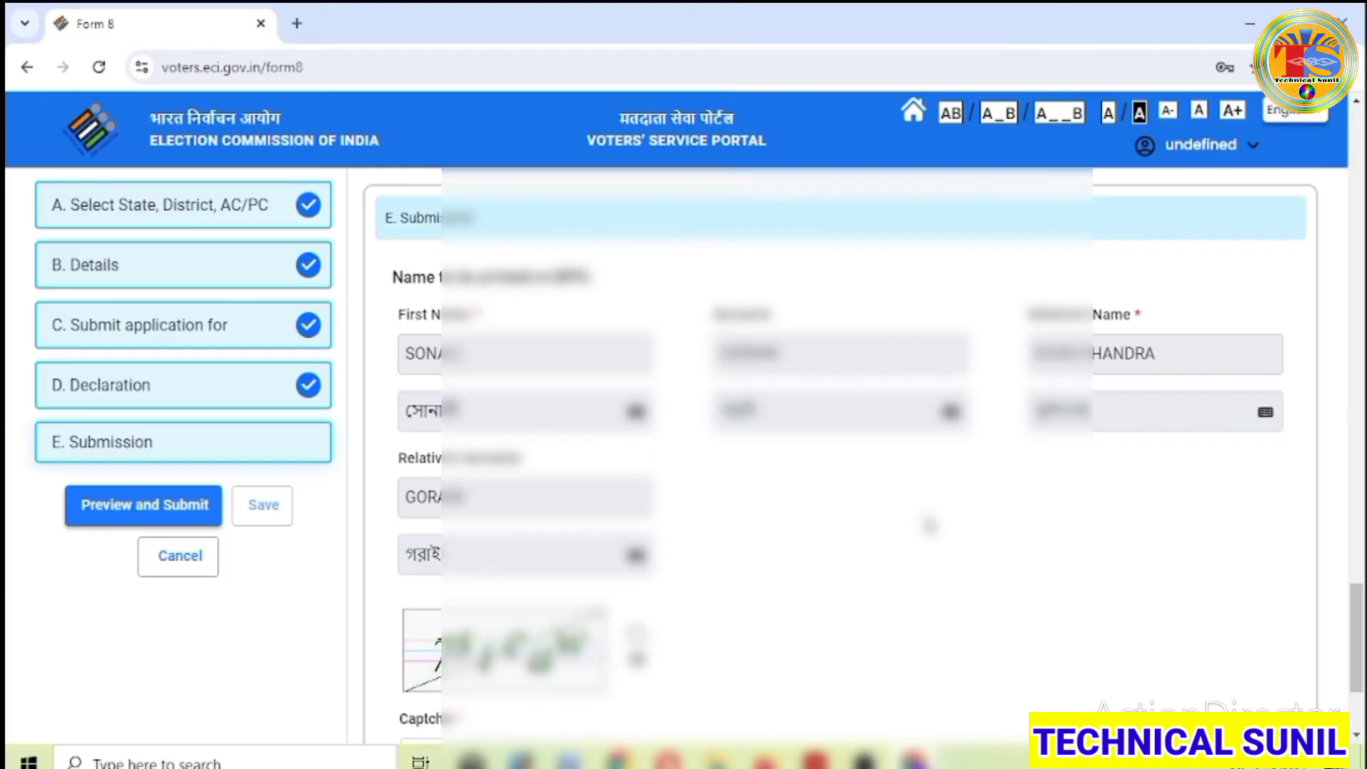
- Load a fresh captcha image and type its characters into the Captcha box
{"action": "scroll", "coordinate": [930, 525], "scroll_direction": "down", "scroll_amount": 2}
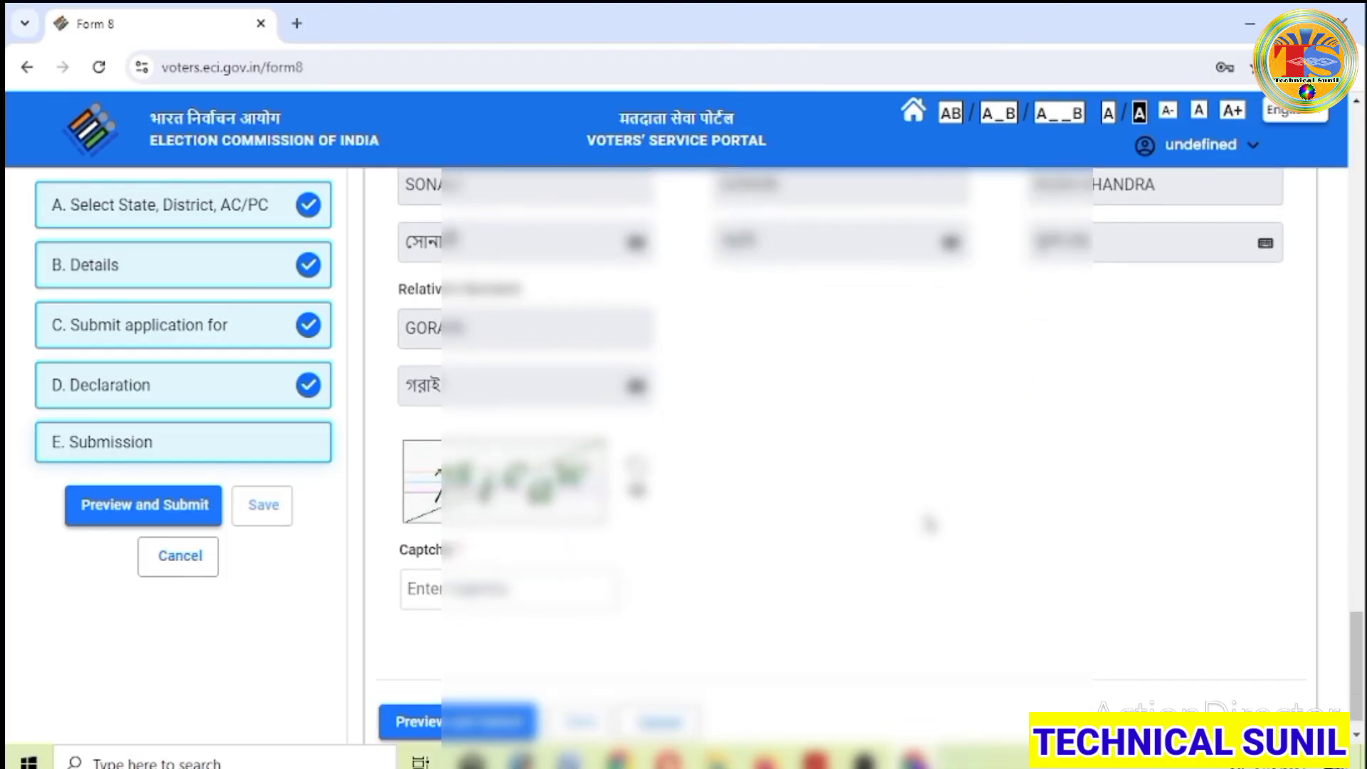
{"action": "scroll", "coordinate": [930, 525], "scroll_direction": "down", "scroll_amount": 1}
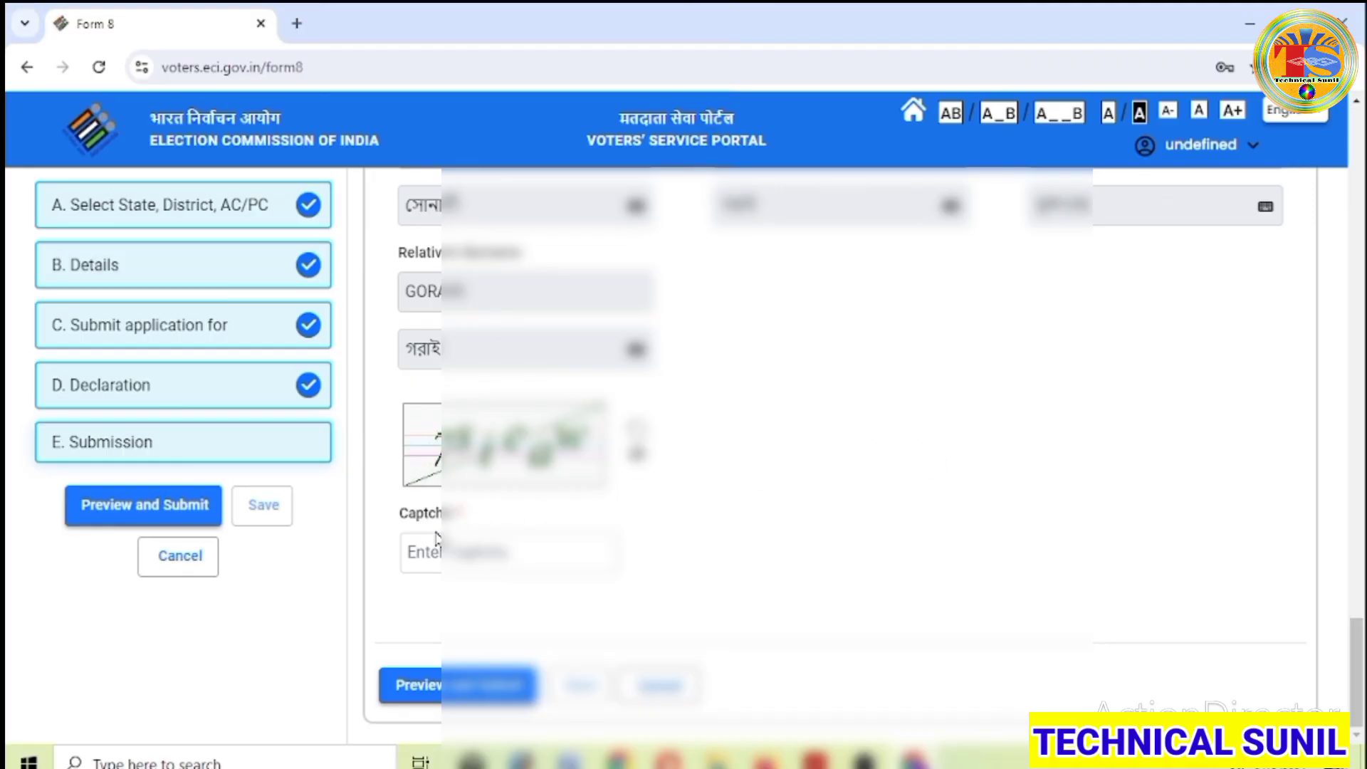
{"action": "left_click", "coordinate": [631, 430]}
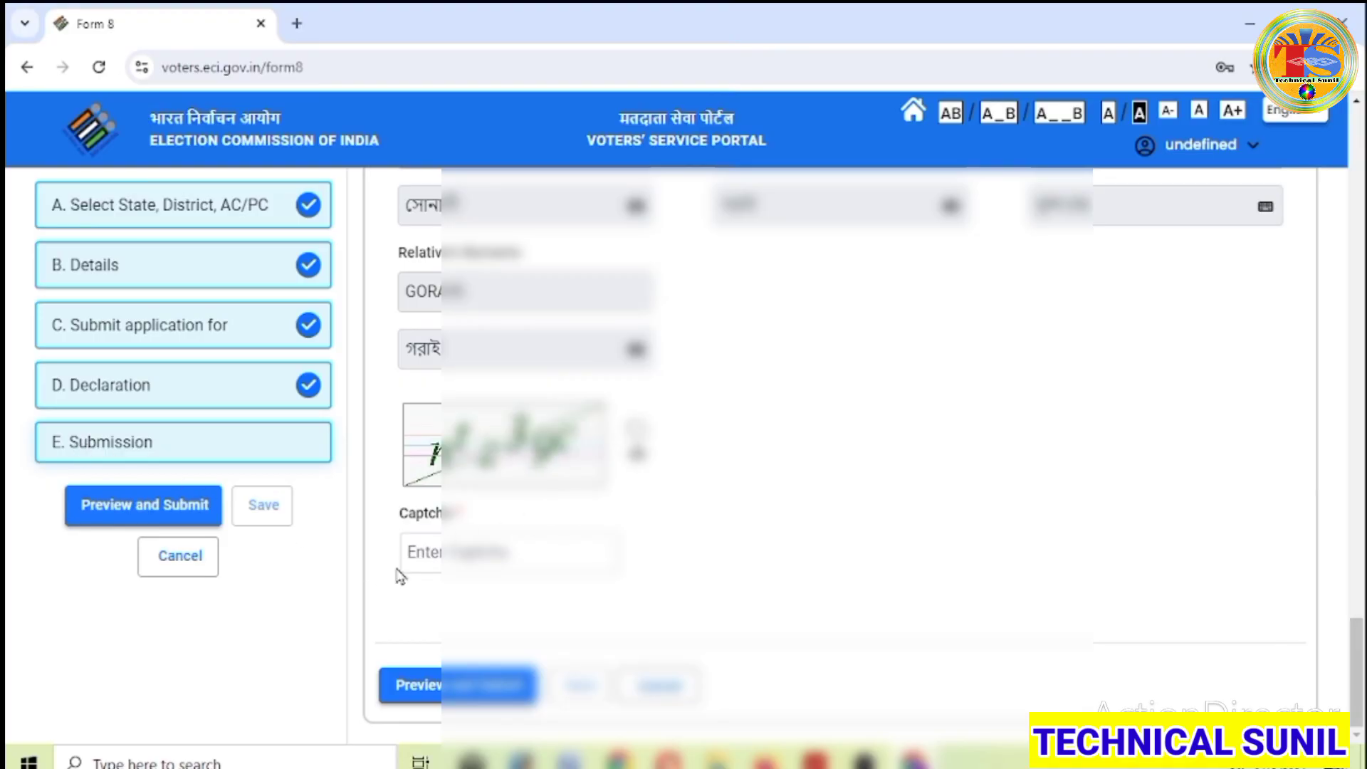
{"action": "left_click", "coordinate": [438, 555]}
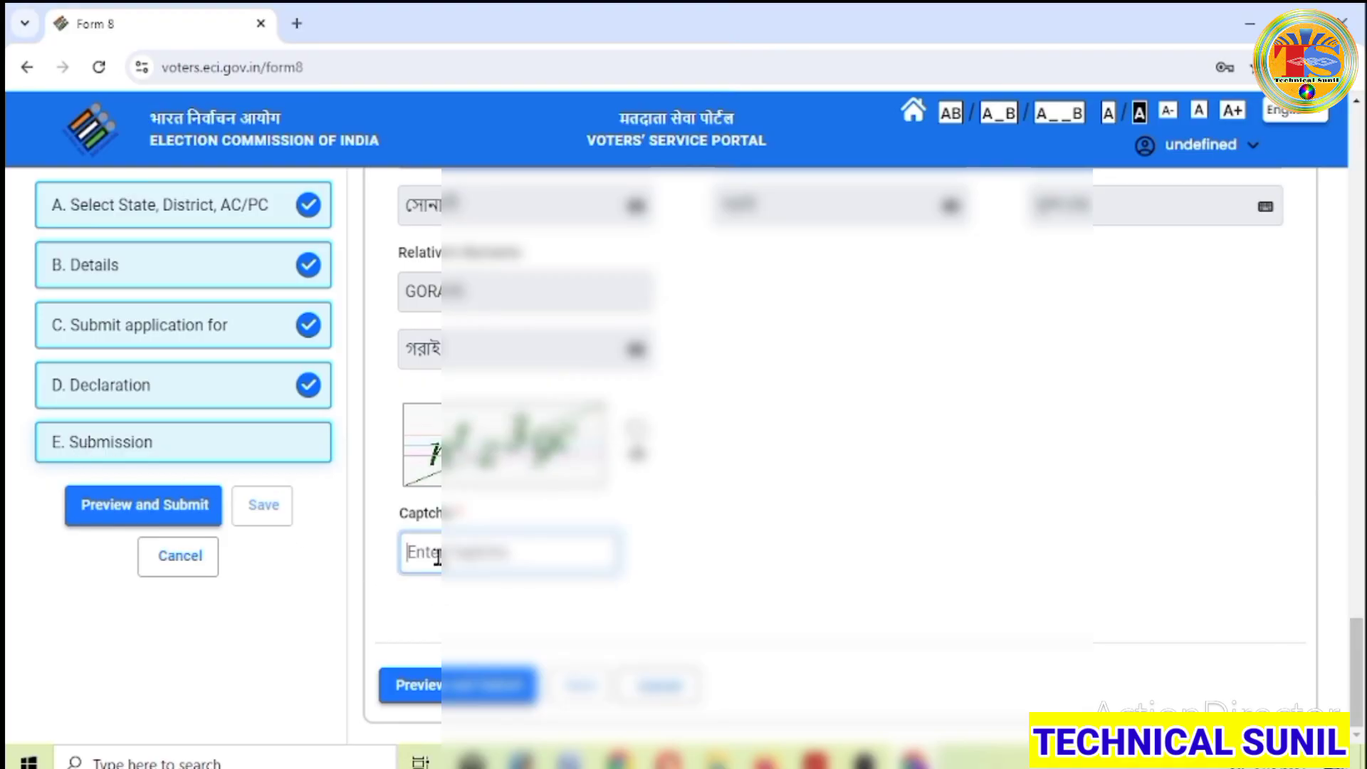
{"action": "type", "text": "ntz3"}
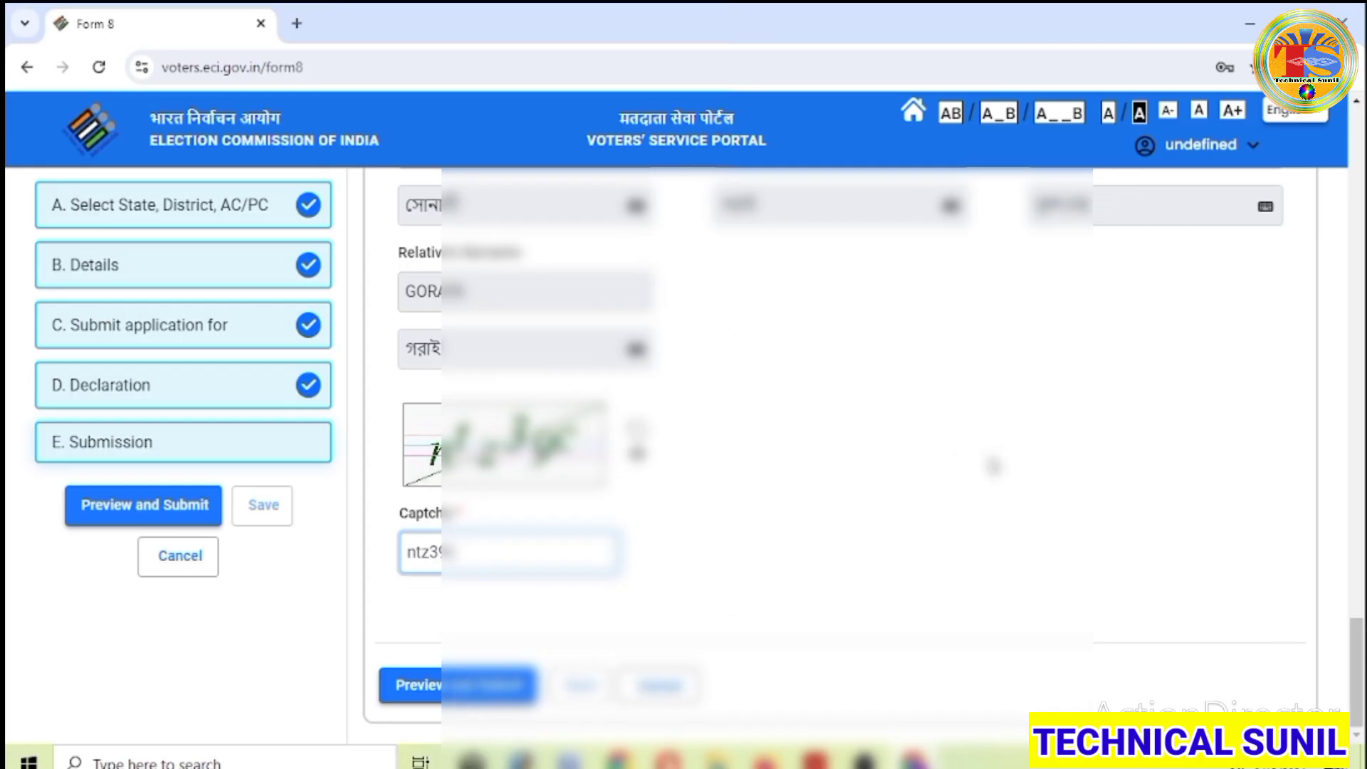
{"action": "scroll", "coordinate": [990, 464], "scroll_direction": "up", "scroll_amount": 20}
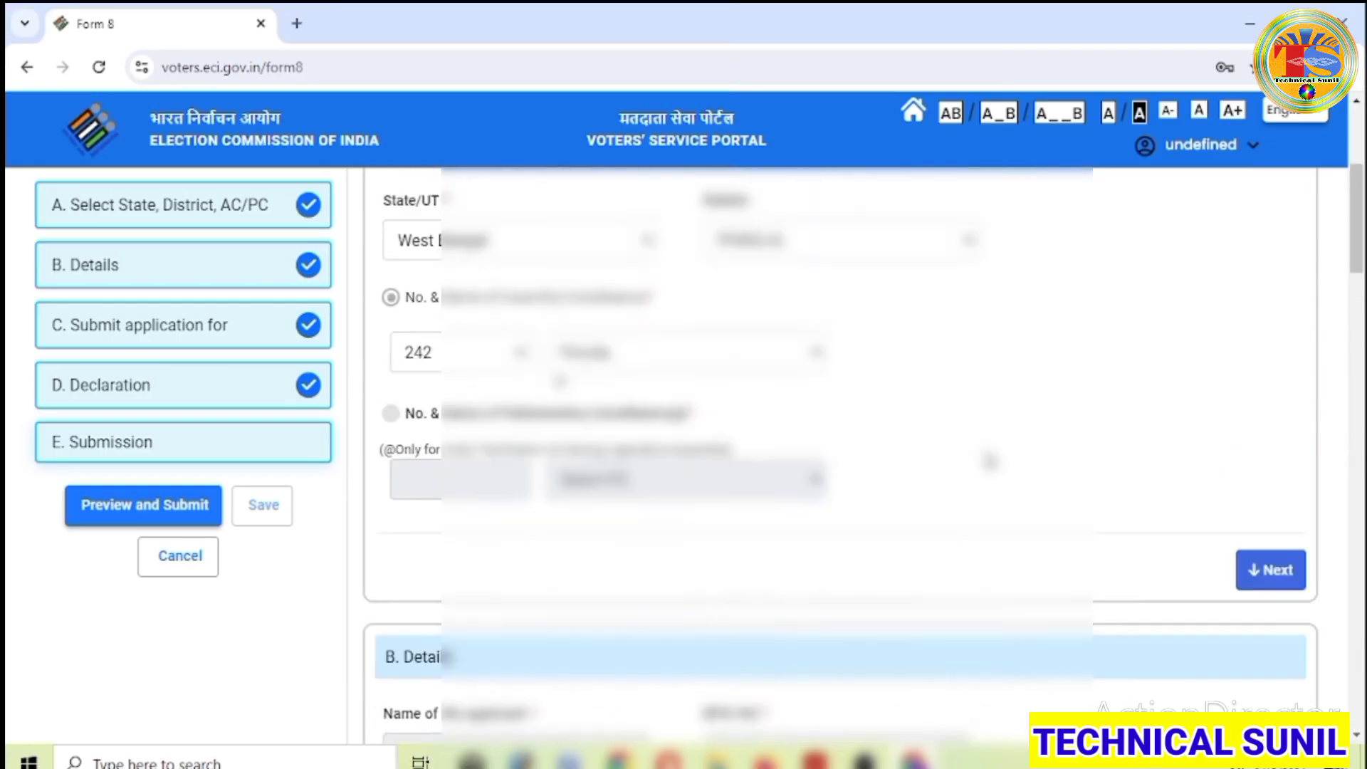
{"action": "scroll", "coordinate": [990, 460], "scroll_direction": "down", "scroll_amount": 20}
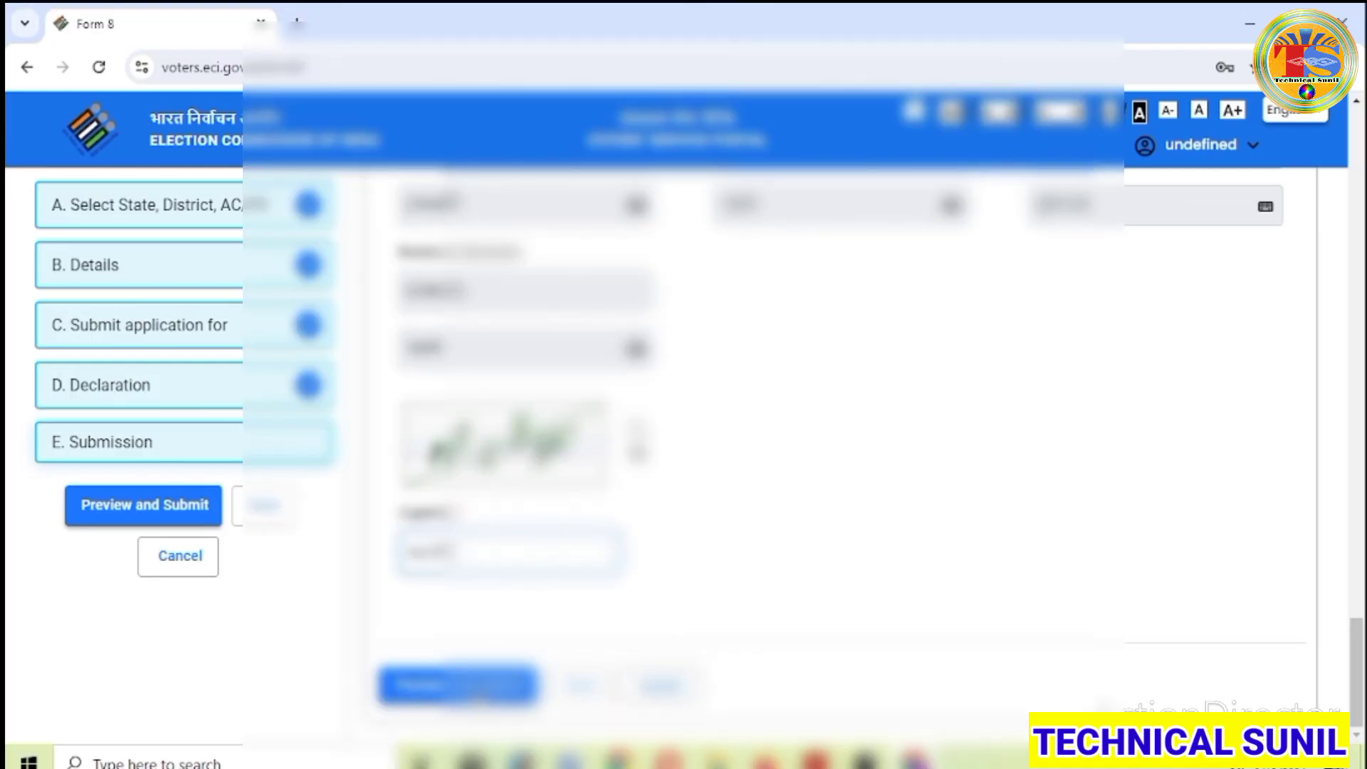
- Review the Form 8 preview, then submit the application and confirm with Yes
{"action": "left_click", "coordinate": [478, 694]}
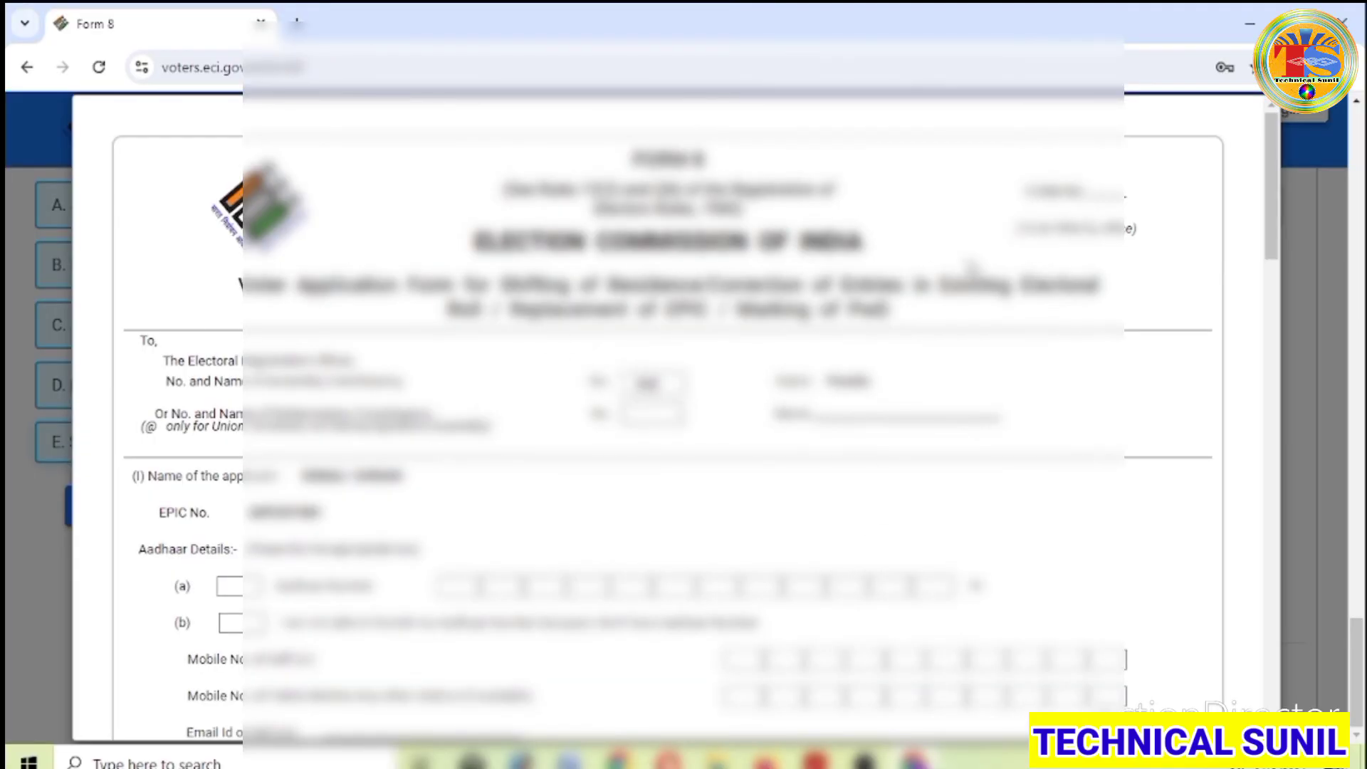
{"action": "scroll", "coordinate": [1004, 489], "scroll_direction": "down", "scroll_amount": 12}
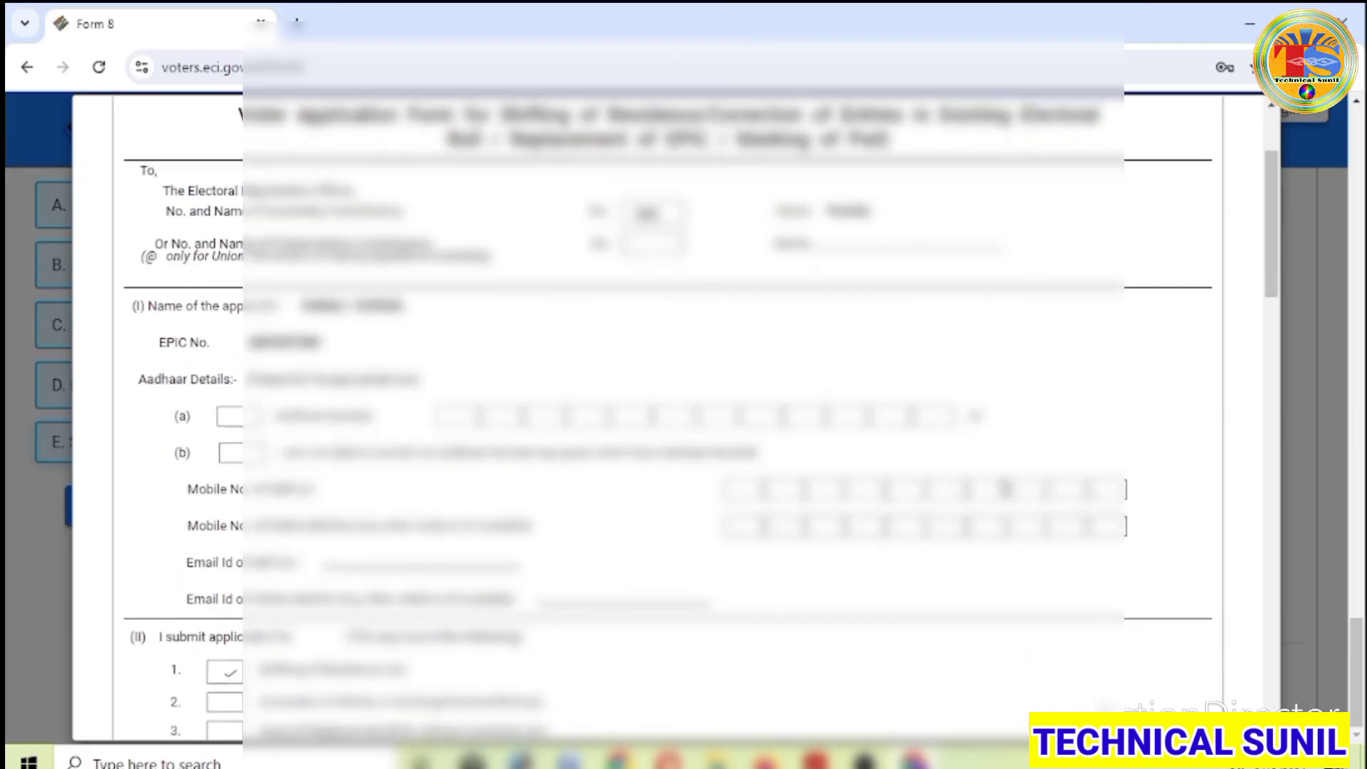
{"action": "scroll", "coordinate": [1004, 490], "scroll_direction": "down", "scroll_amount": 12}
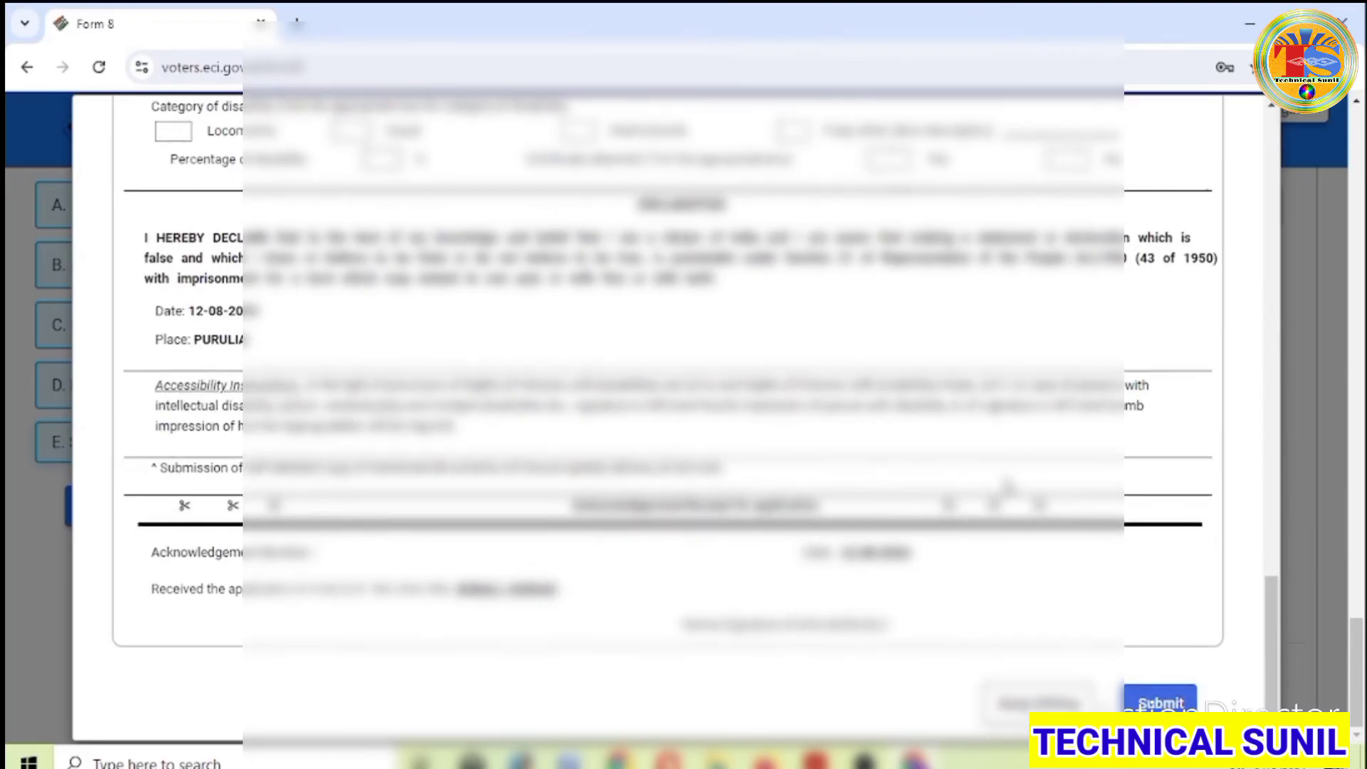
{"action": "scroll", "coordinate": [1006, 489], "scroll_direction": "up", "scroll_amount": 12}
{"action": "scroll", "coordinate": [1008, 489], "scroll_direction": "up", "scroll_amount": 10}
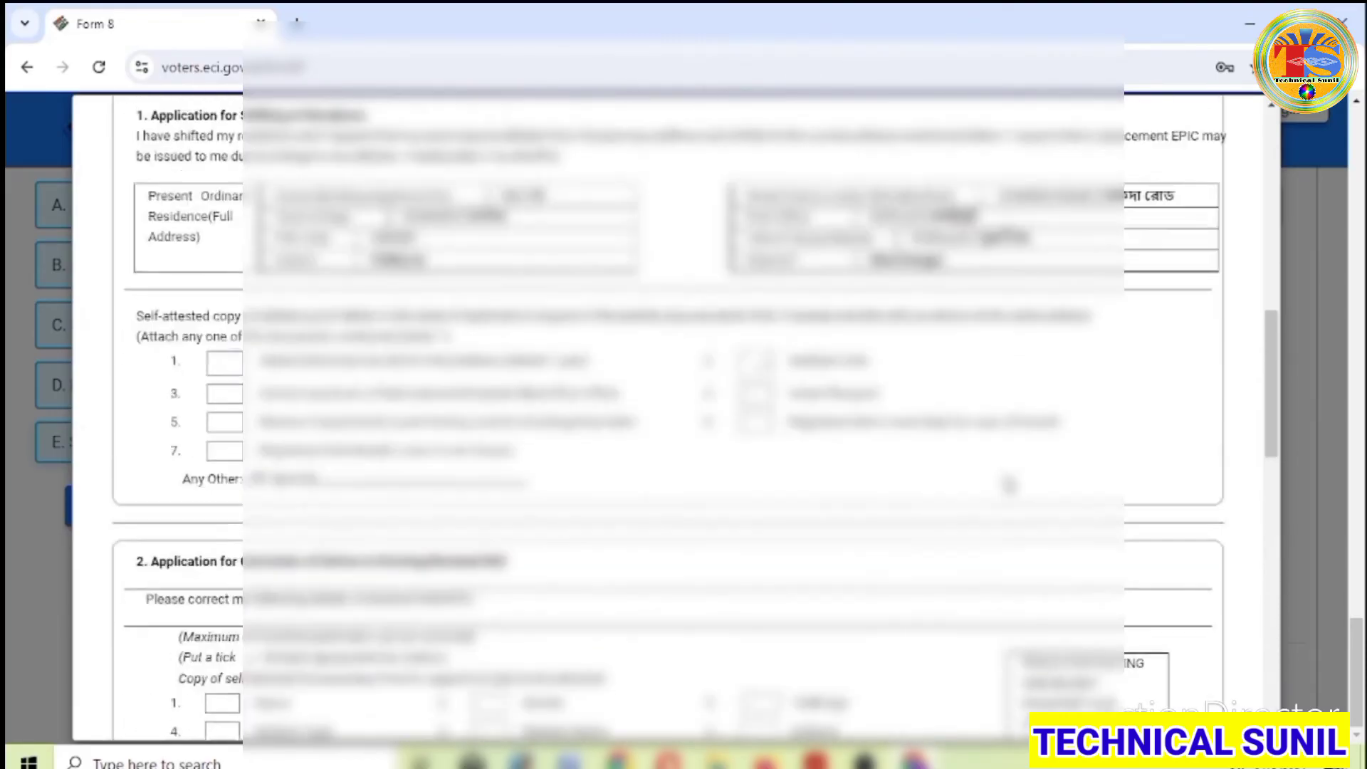
{"action": "scroll", "coordinate": [1008, 489], "scroll_direction": "up", "scroll_amount": 6}
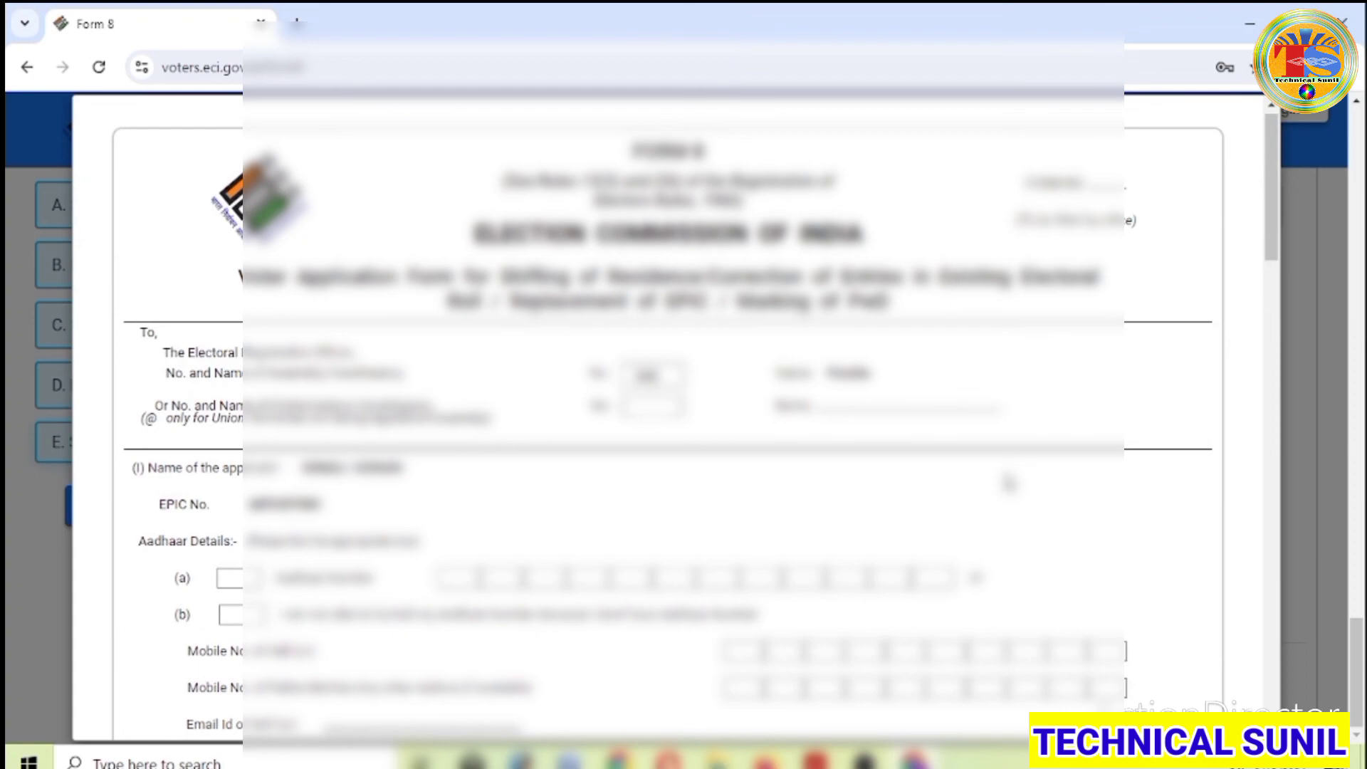
{"action": "scroll", "coordinate": [1008, 485], "scroll_direction": "down", "scroll_amount": 20}
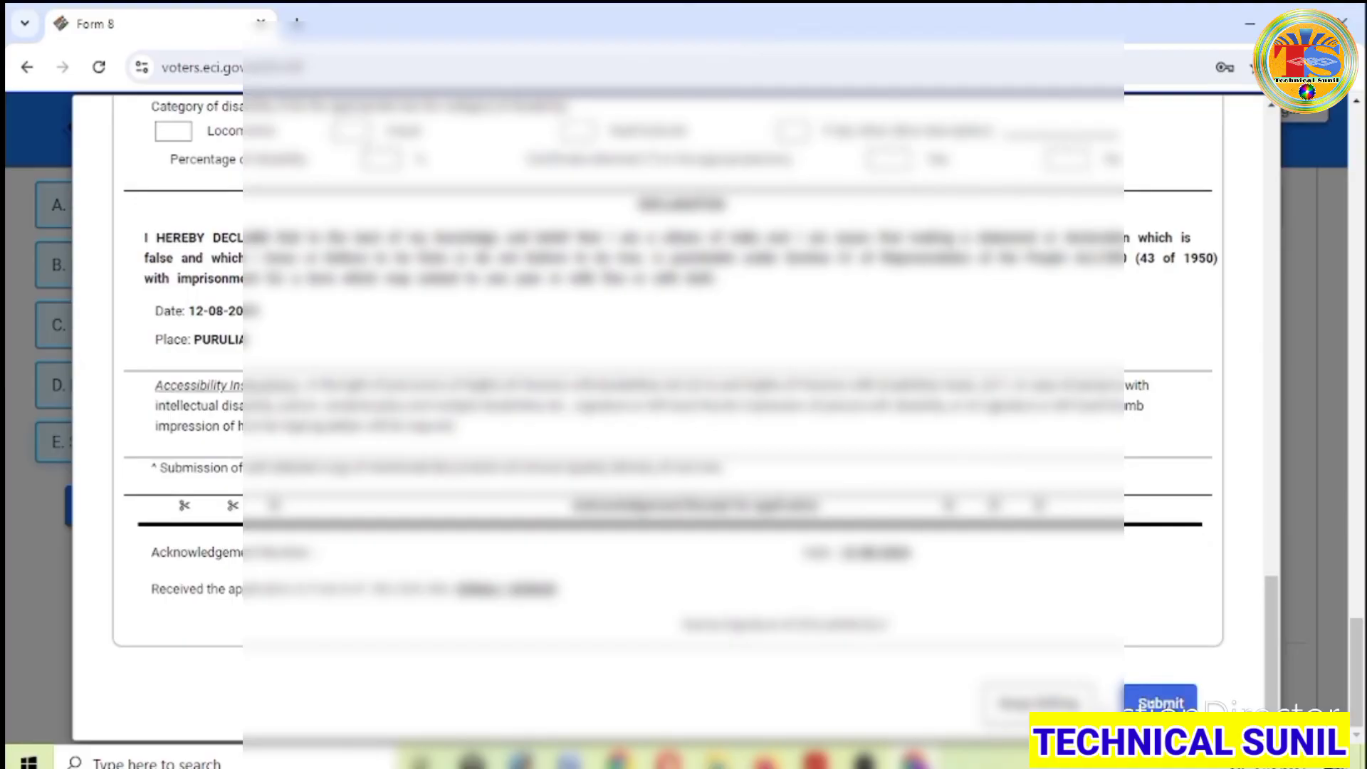
{"action": "left_click", "coordinate": [1161, 703]}
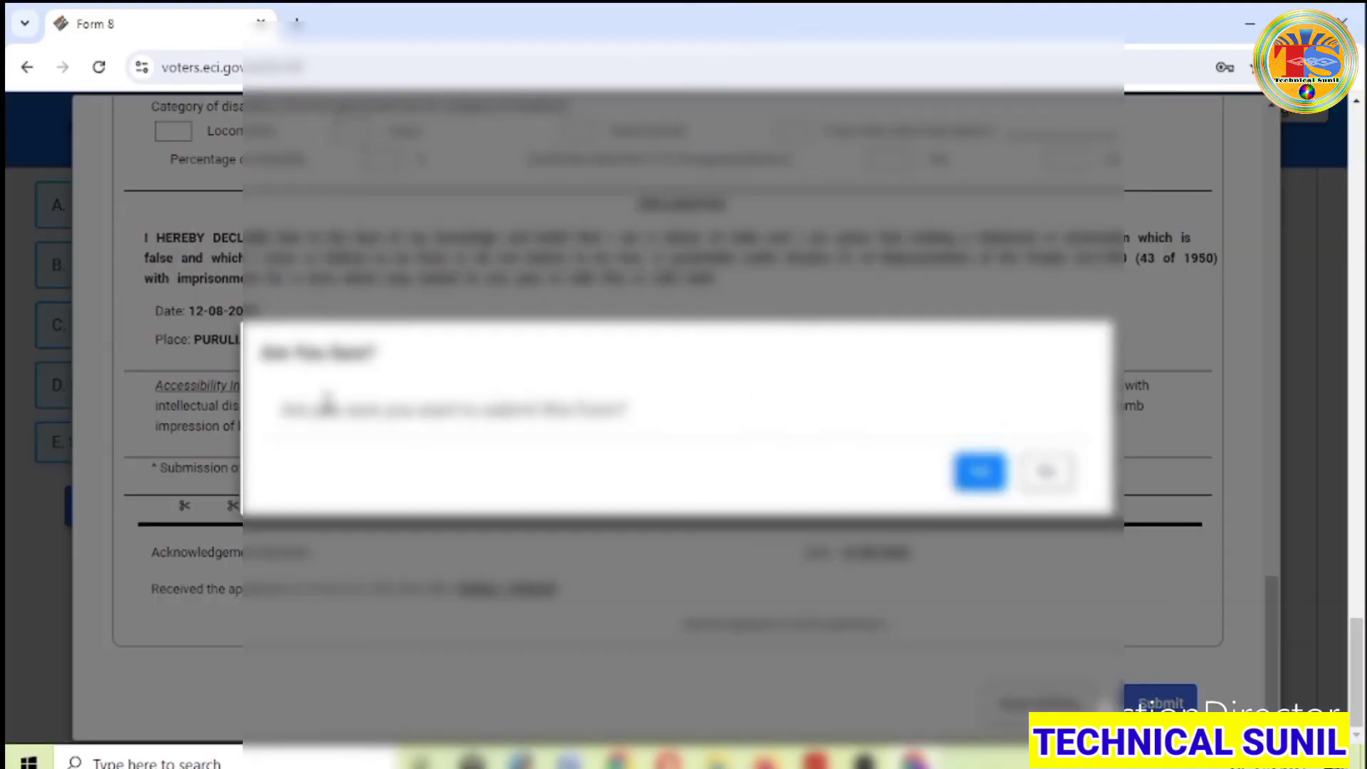
{"action": "left_click", "coordinate": [980, 472]}
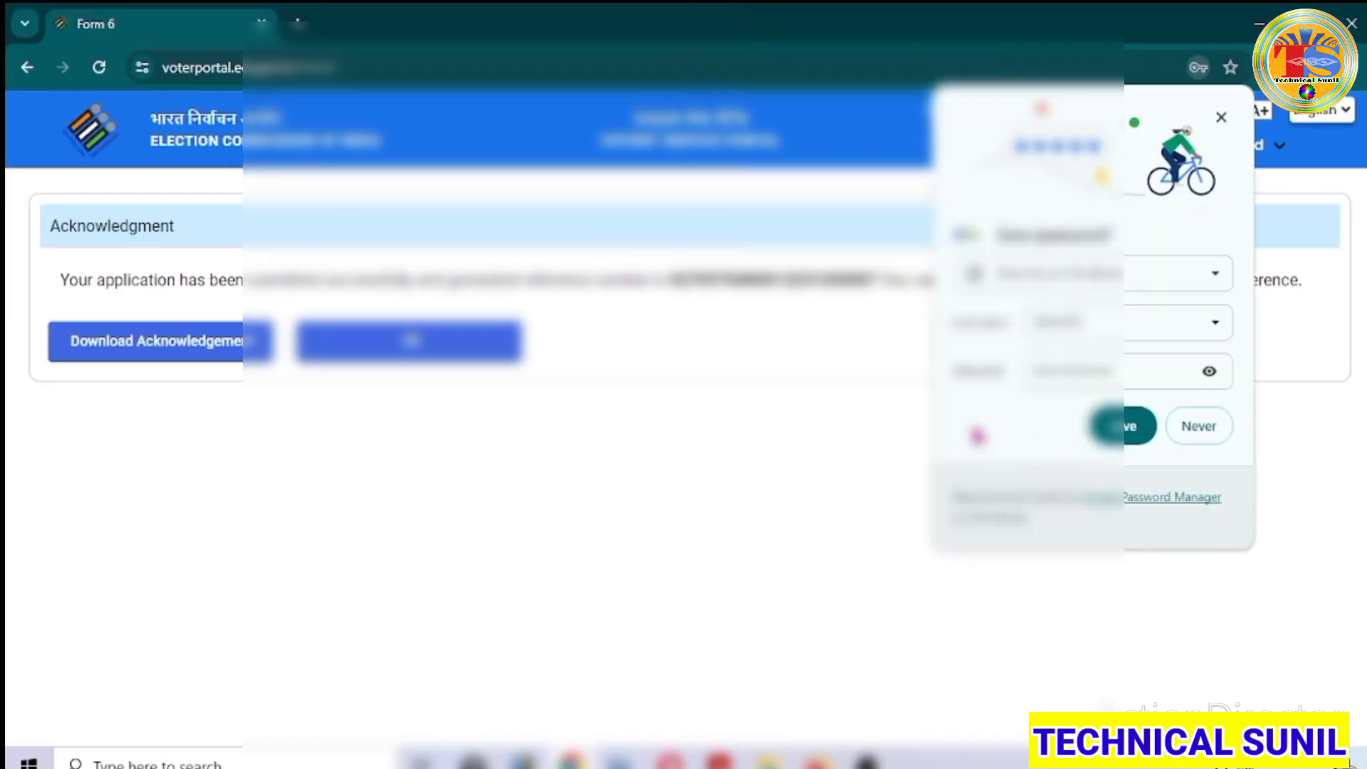
- Decline saving the password, download the acknowledgment PDF and open it in a new tab
{"action": "left_click", "coordinate": [1211, 428]}
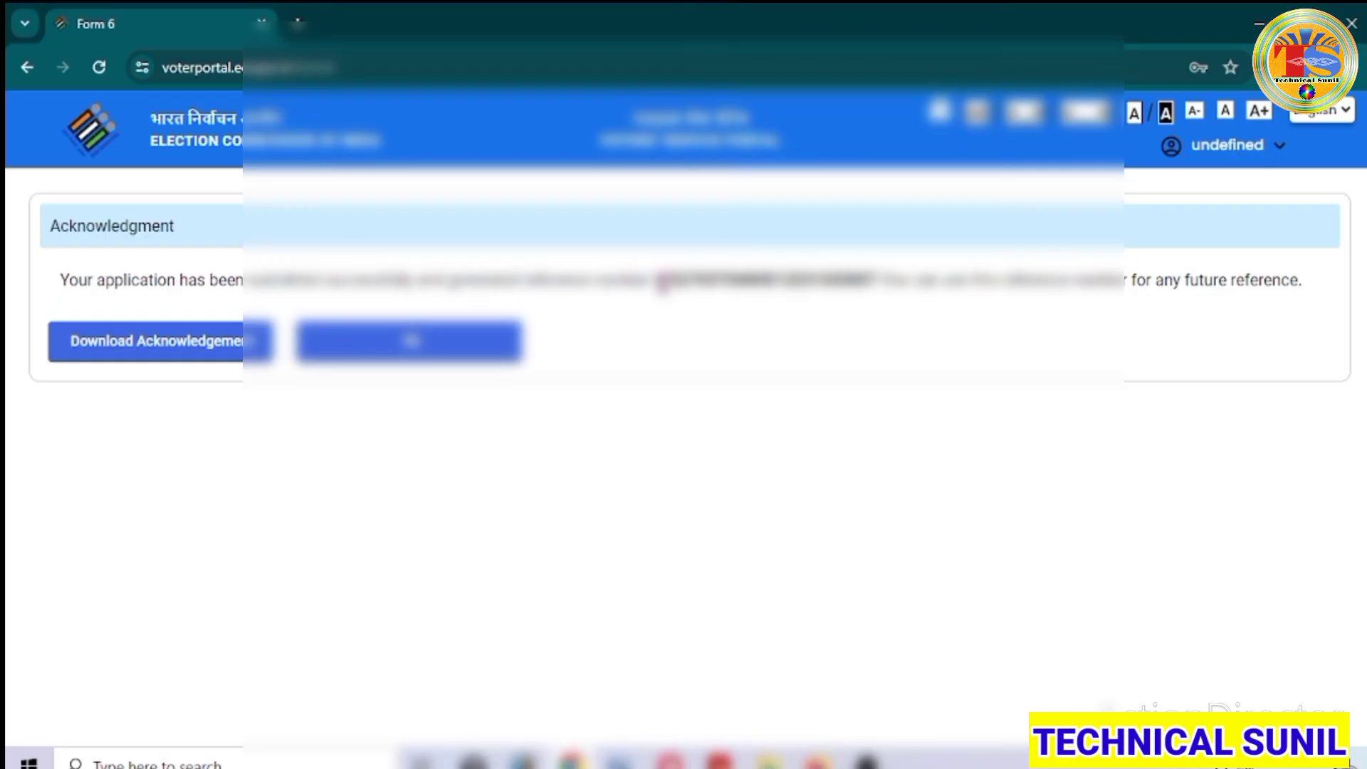
{"action": "left_click", "coordinate": [202, 359]}
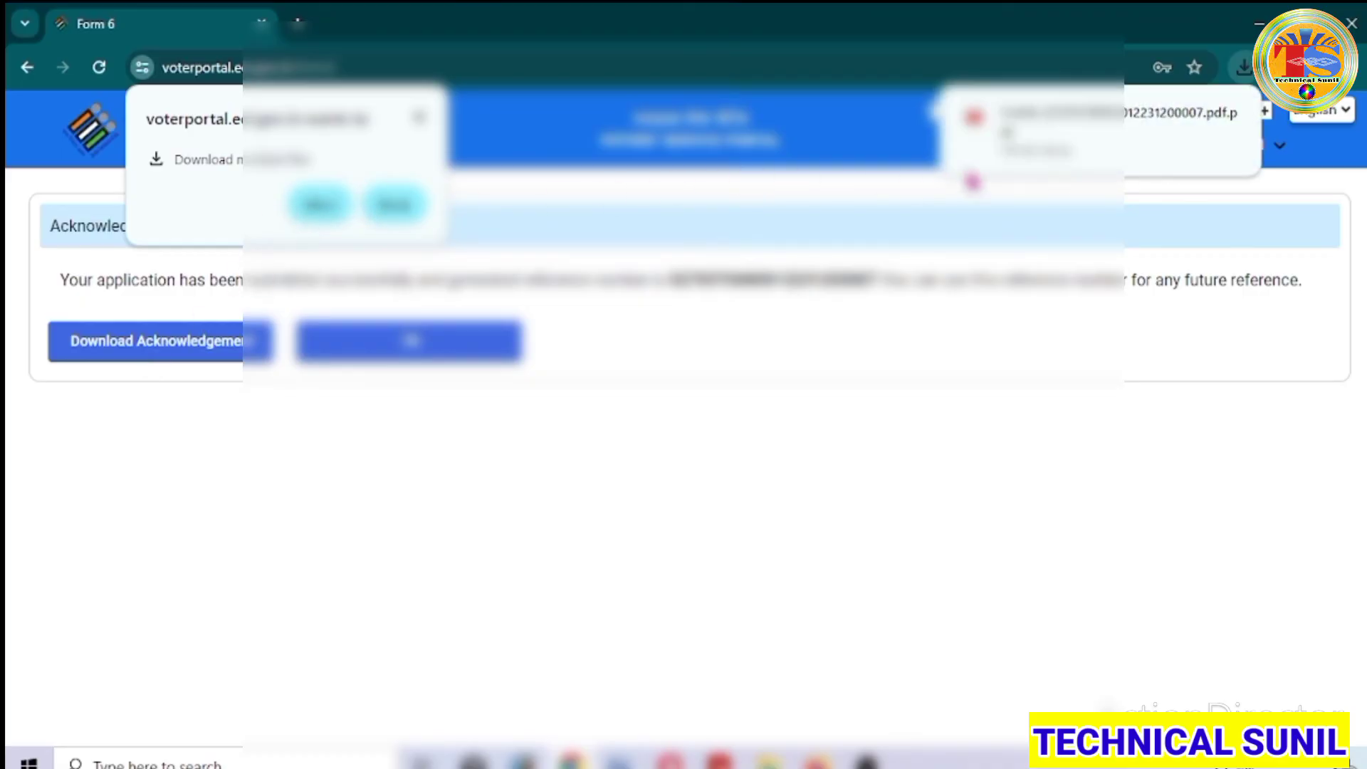
{"action": "mouse_move", "coordinate": [1111, 125]}
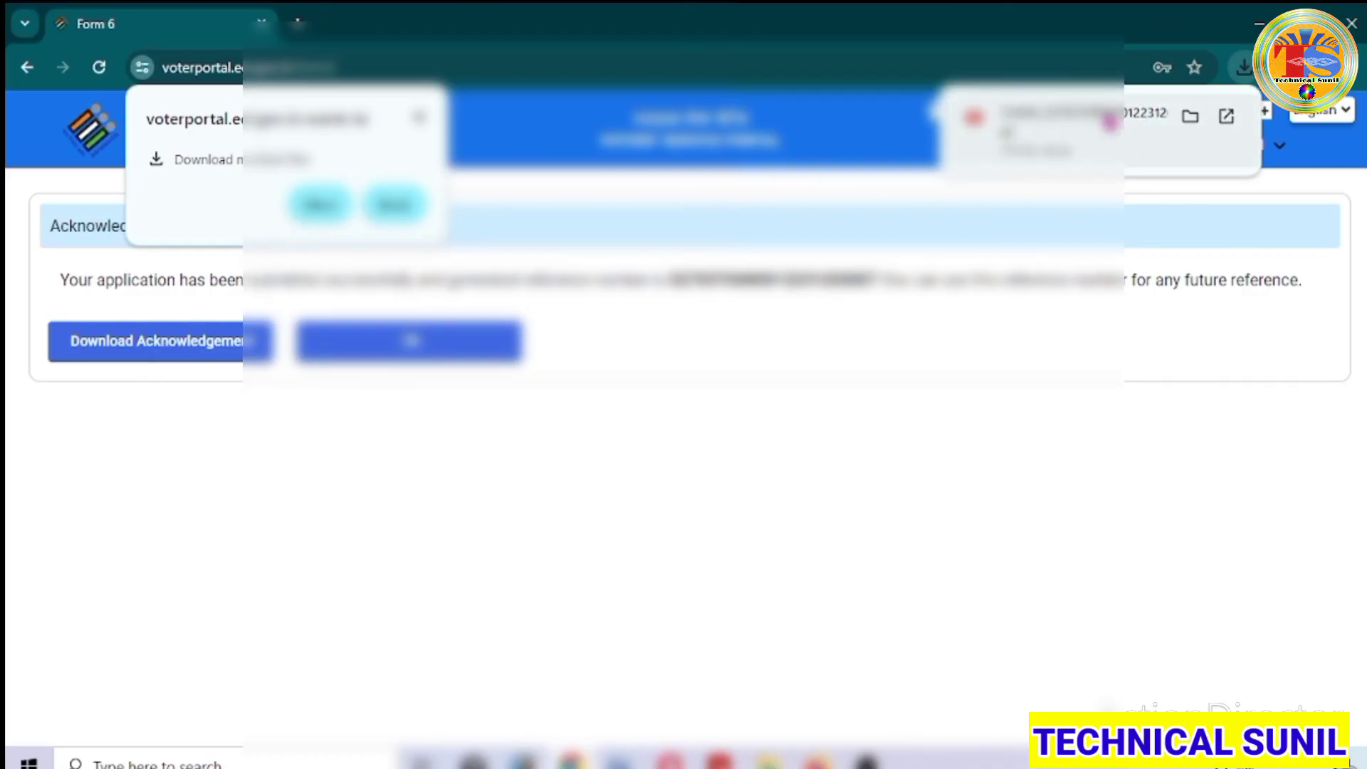
{"action": "left_click", "coordinate": [1111, 123]}
{"action": "scroll", "coordinate": [760, 410], "scroll_direction": "down", "scroll_amount": 10}
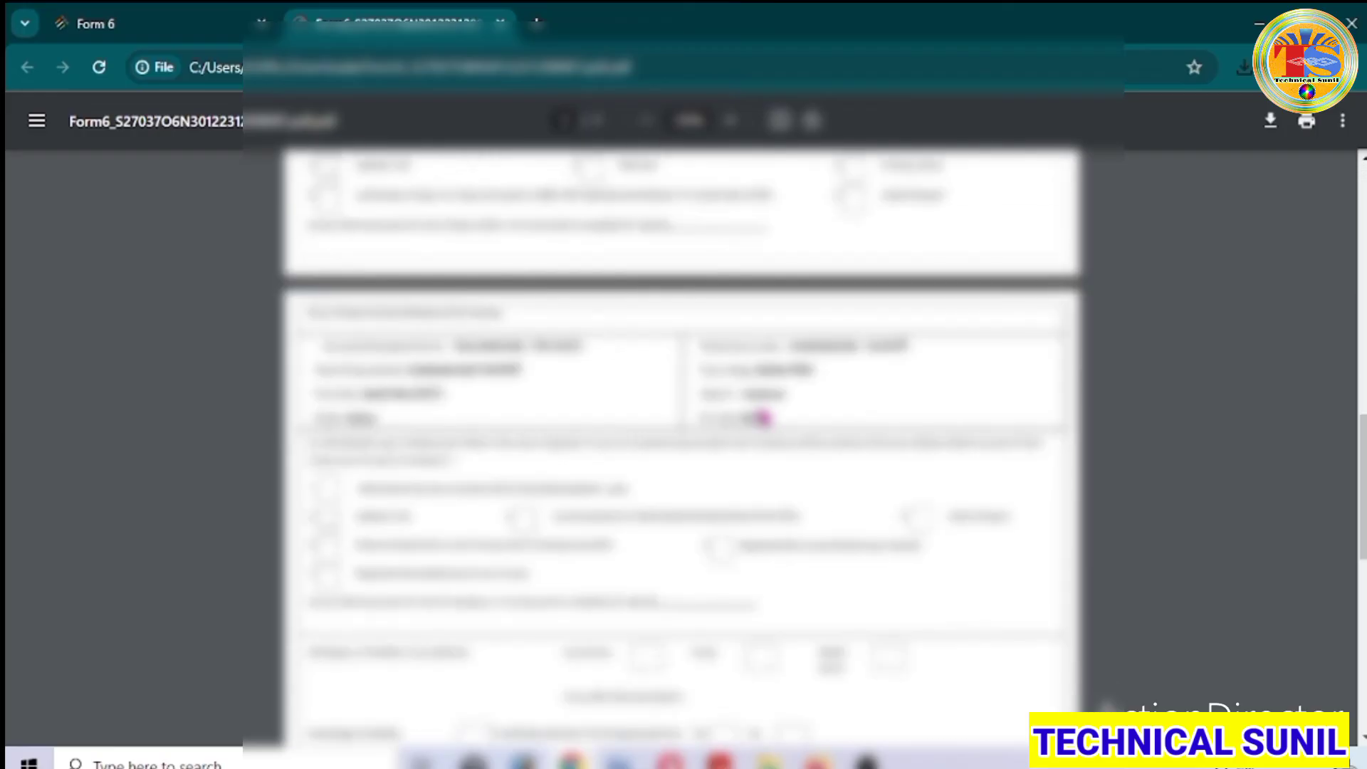
{"action": "scroll", "coordinate": [762, 418], "scroll_direction": "down", "scroll_amount": 5}
{"action": "scroll", "coordinate": [762, 416], "scroll_direction": "up", "scroll_amount": 15}
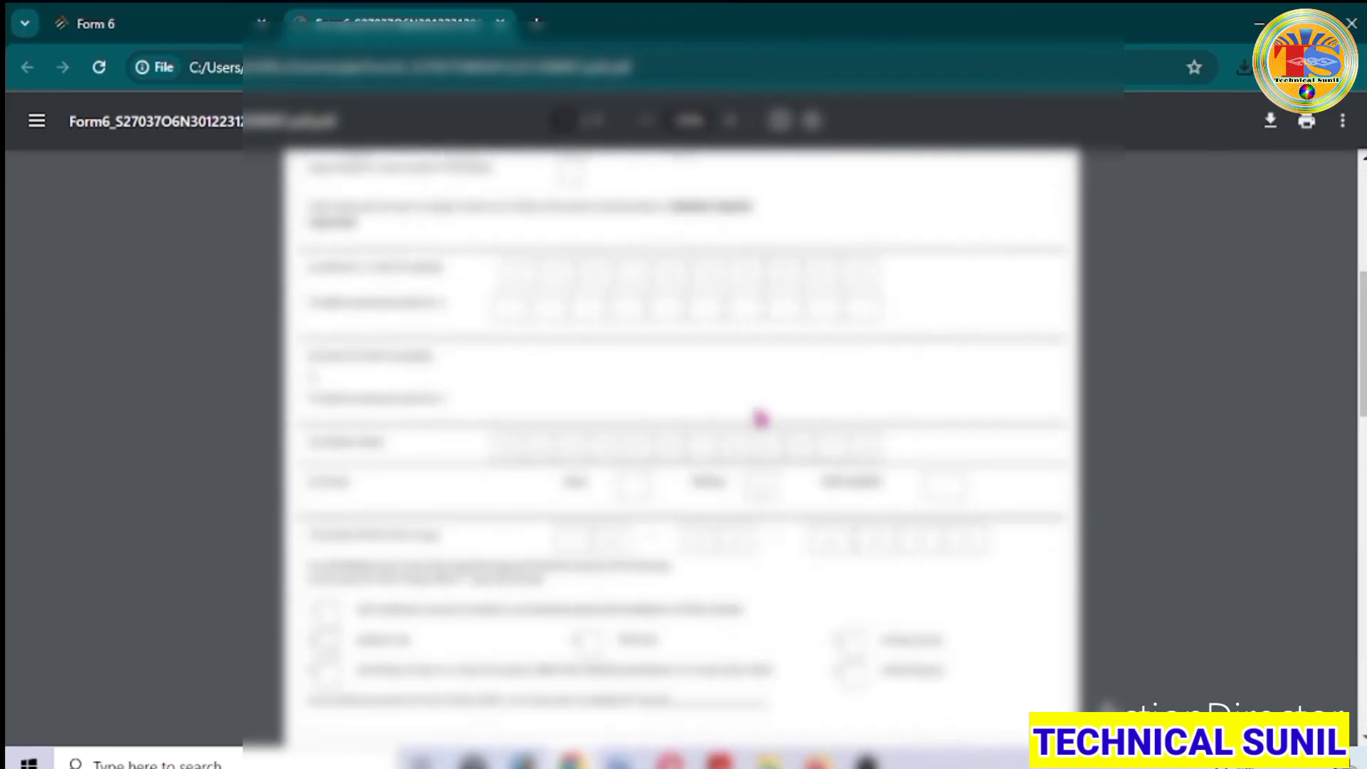